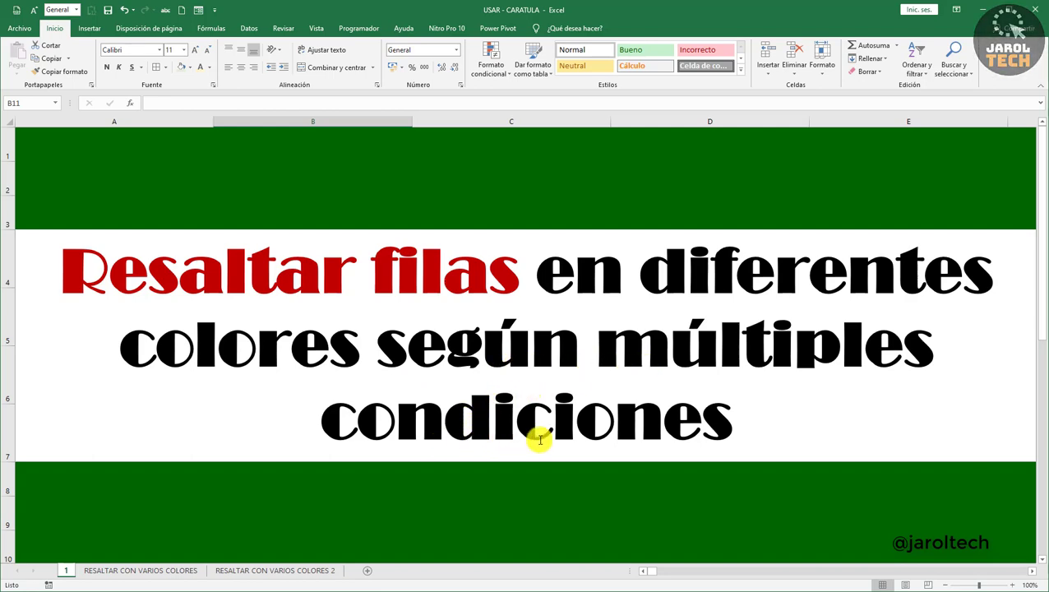
left_click(168, 569)
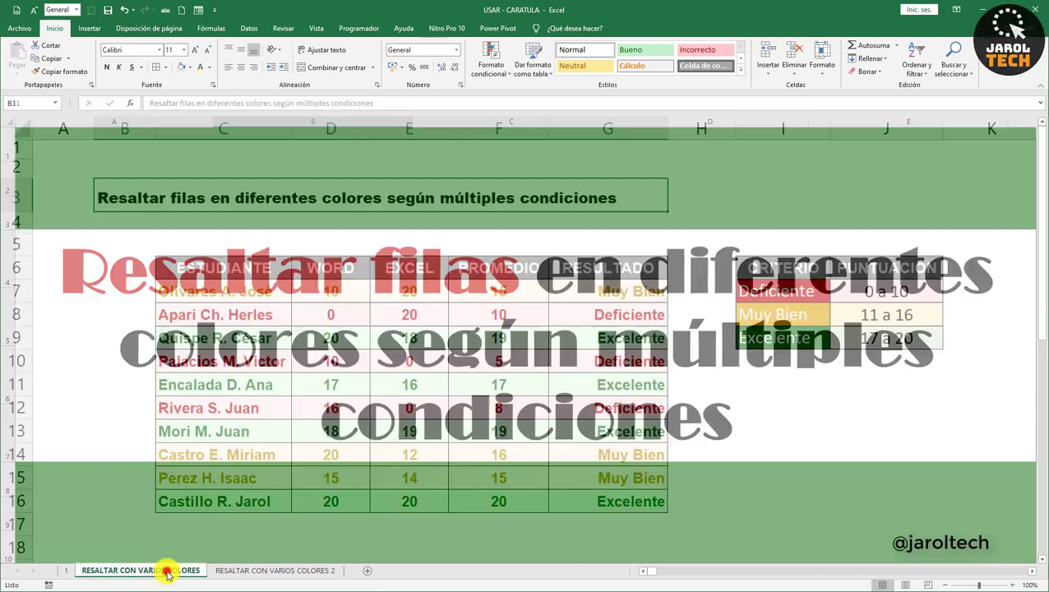
left_click_drag(263, 271, 580, 492)
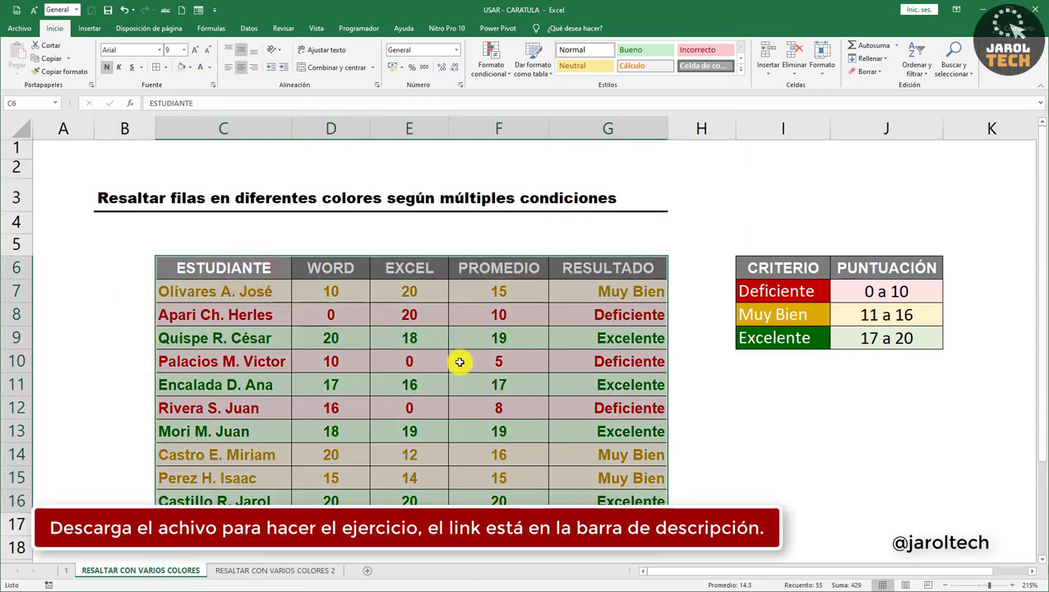
left_click(777, 271)
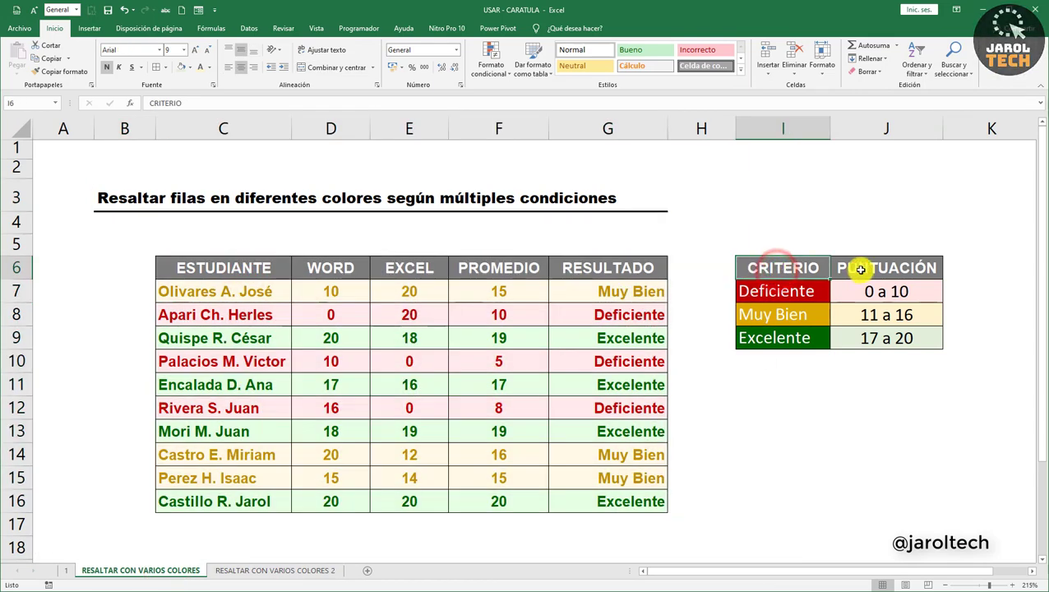
left_click(814, 291)
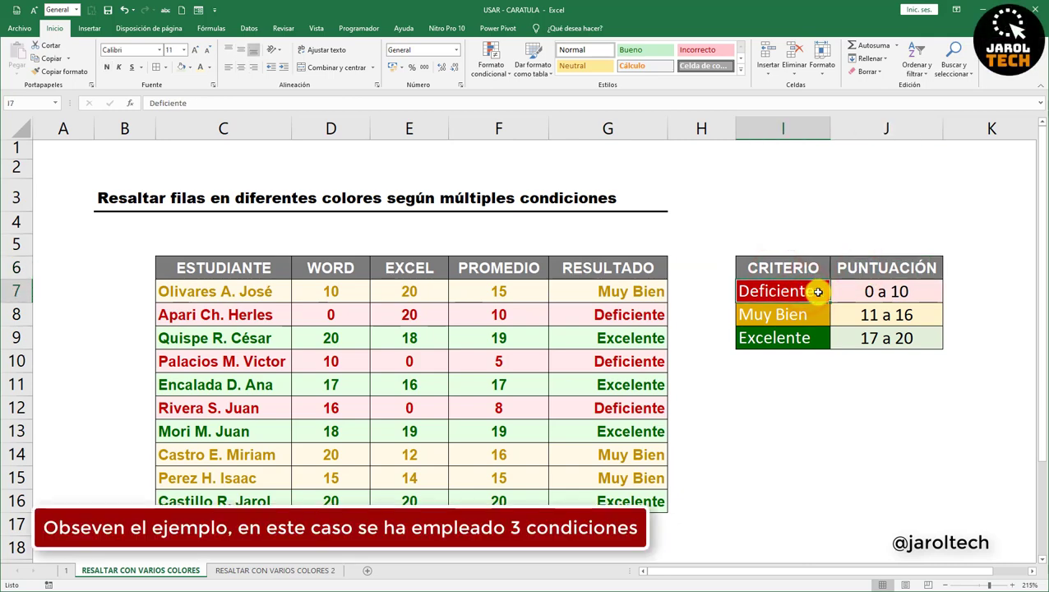
left_click(809, 315)
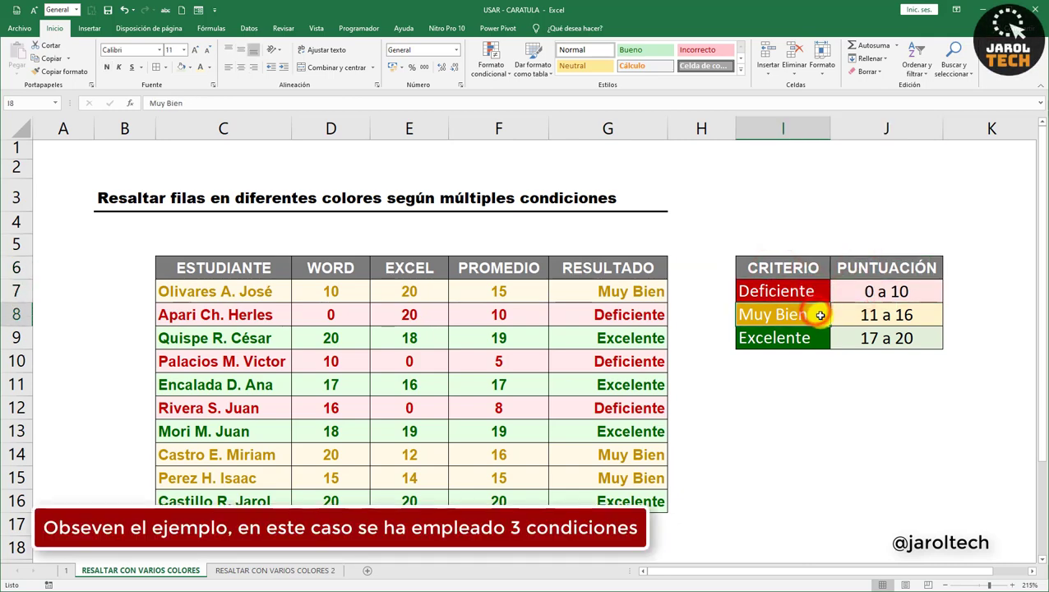
left_click(809, 337)
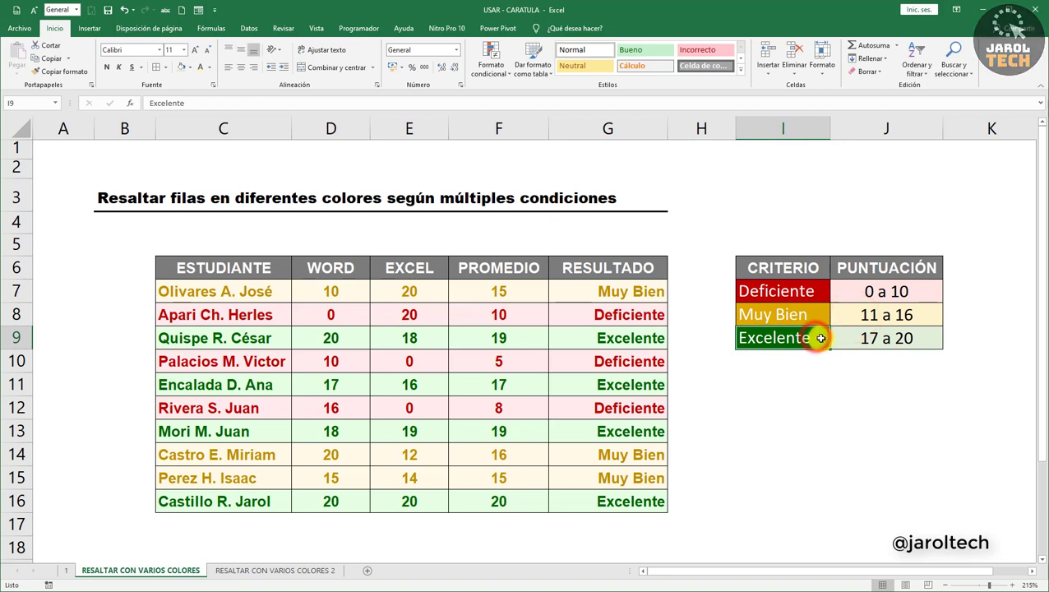
left_click(852, 340)
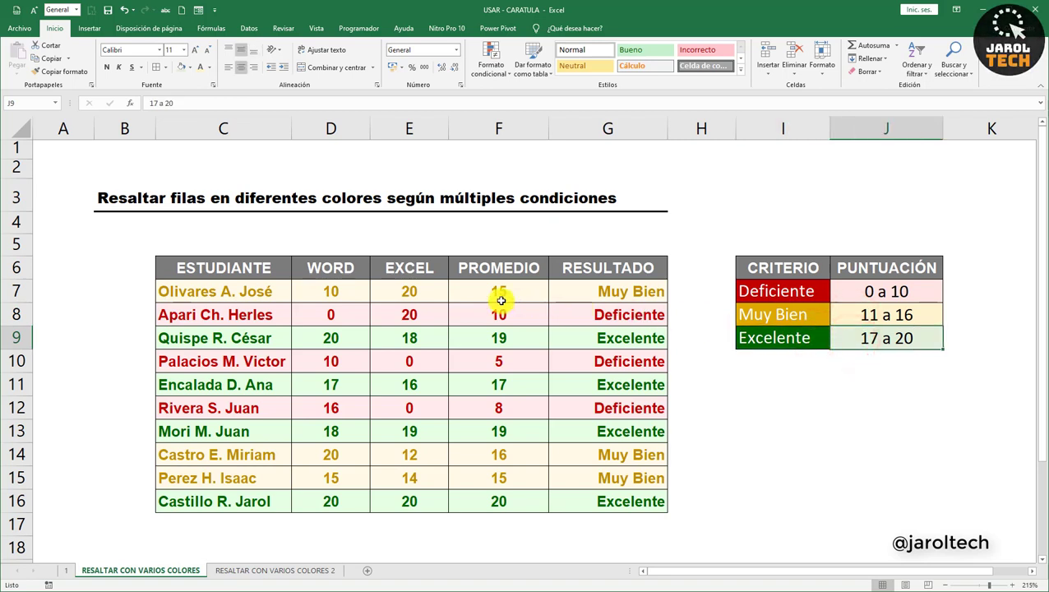
left_click_drag(476, 277, 498, 499)
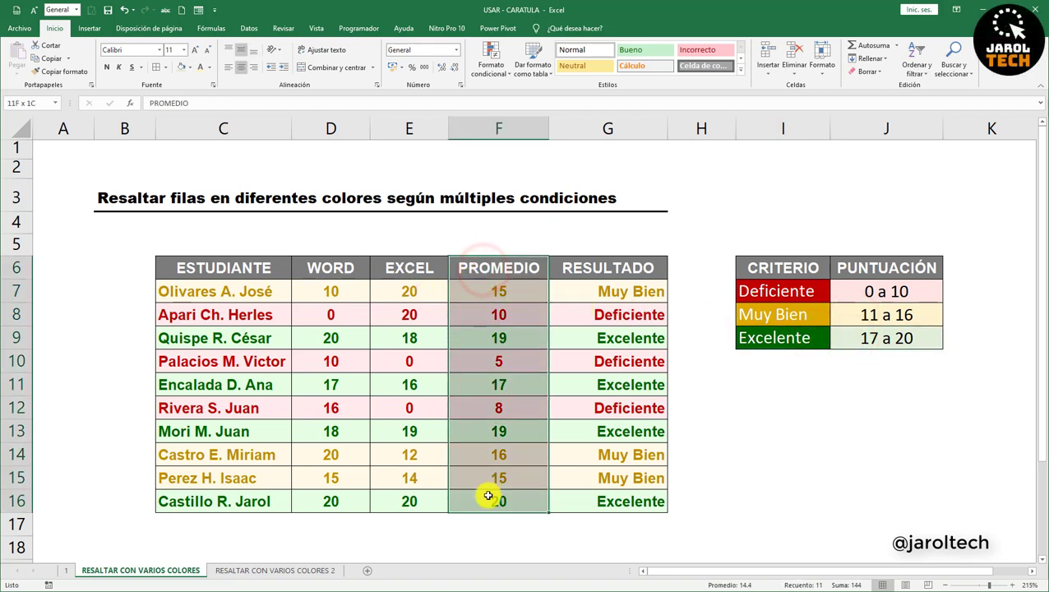
left_click_drag(604, 268, 607, 500)
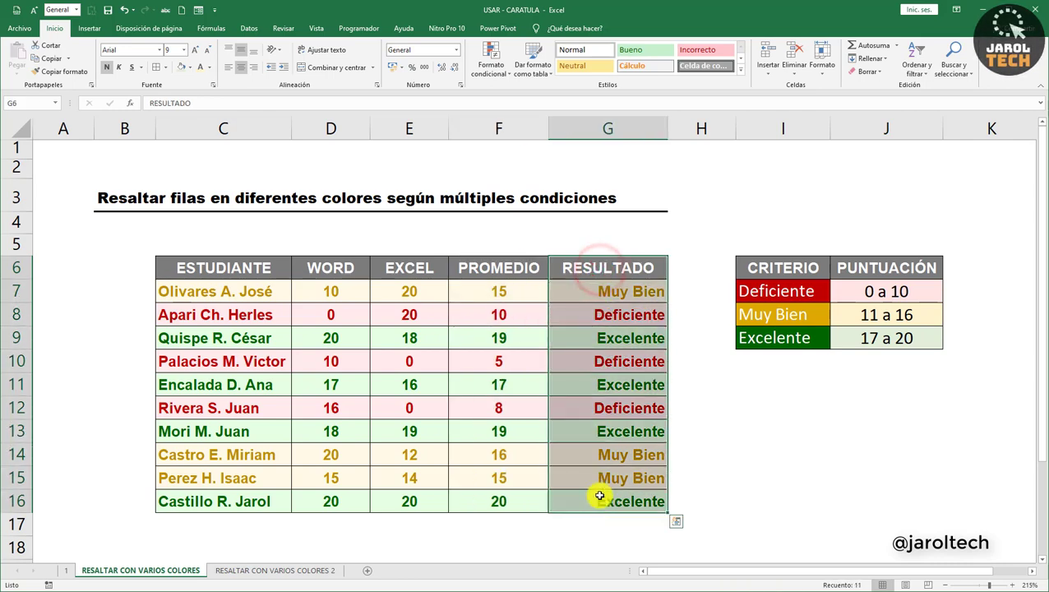
left_click(512, 298)
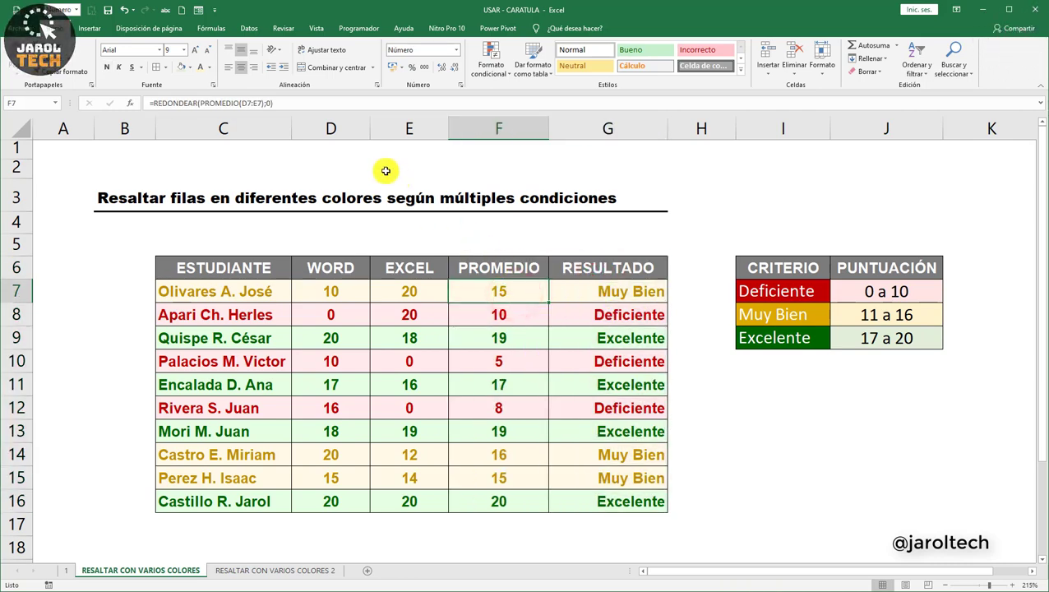
left_click(295, 98)
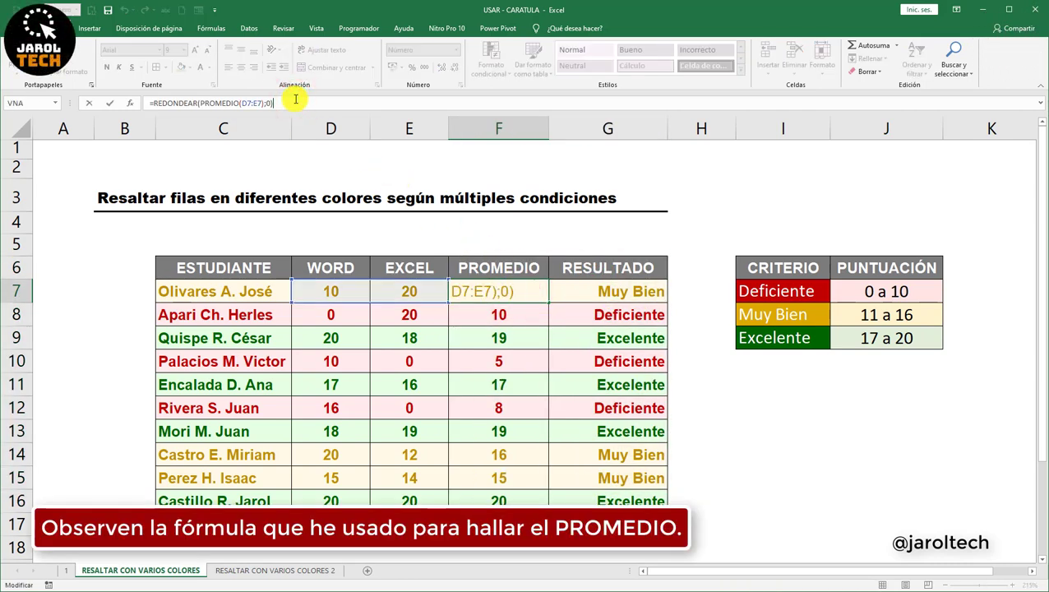
key("Escape")
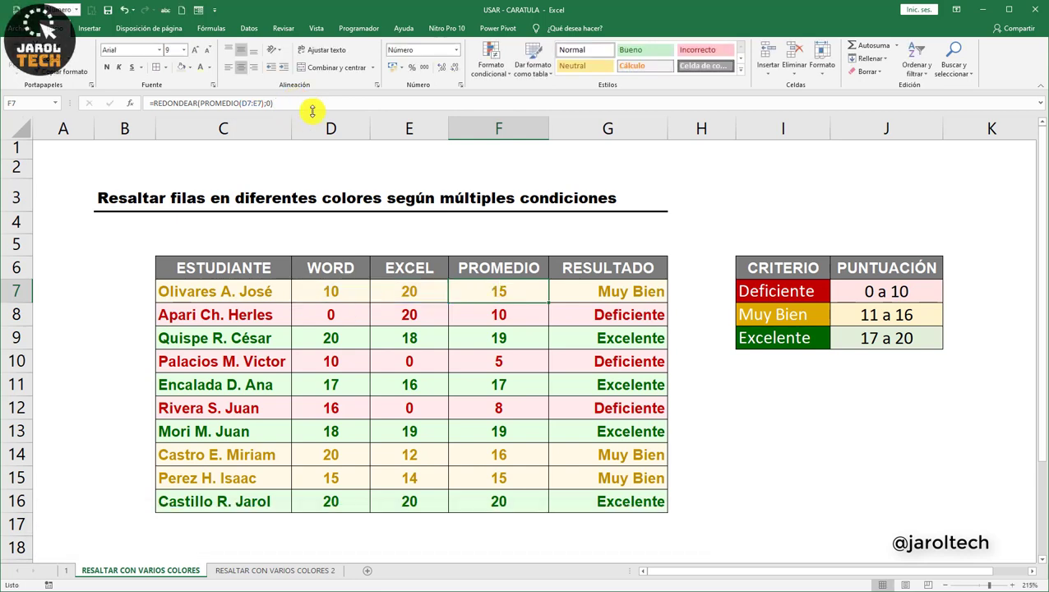
left_click(593, 285)
left_click(415, 104)
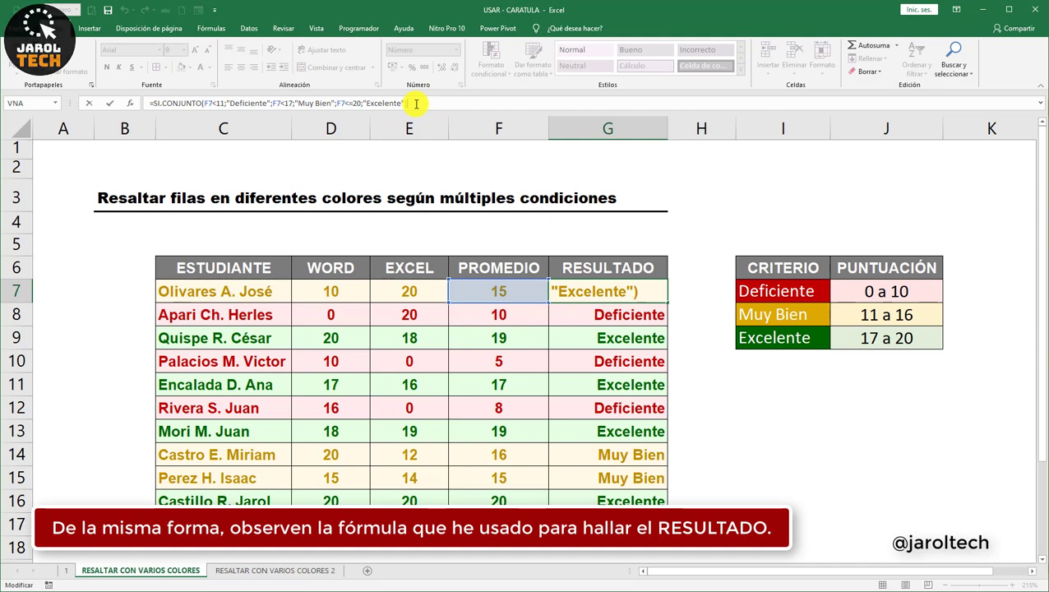
key("Escape")
left_click(479, 290)
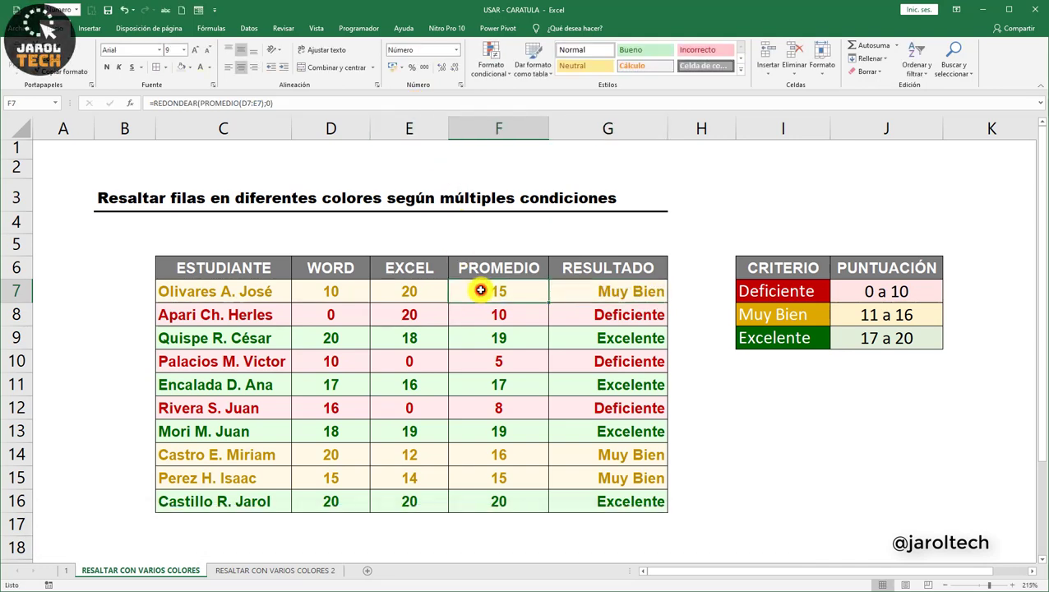
Enter 17 as the WORD score in D7 and check row 7's recalculated average and result.
left_click(349, 288)
type("17")
key("Return")
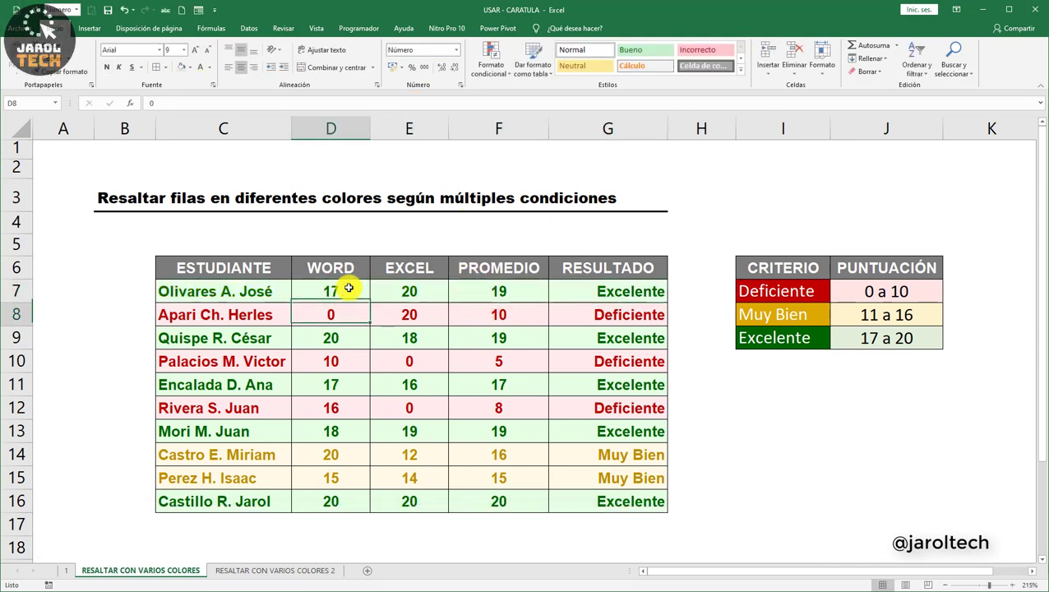
left_click(500, 295)
left_click(579, 293)
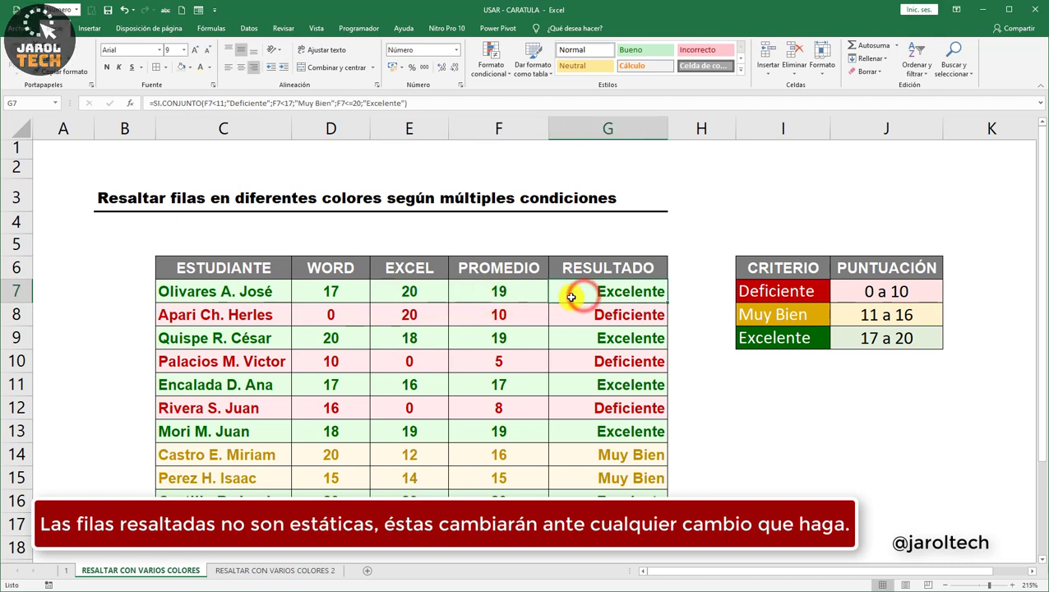
left_click(515, 313)
Change the D8 WORD score to 14 and verify row 8's new average and result.
left_click(350, 316)
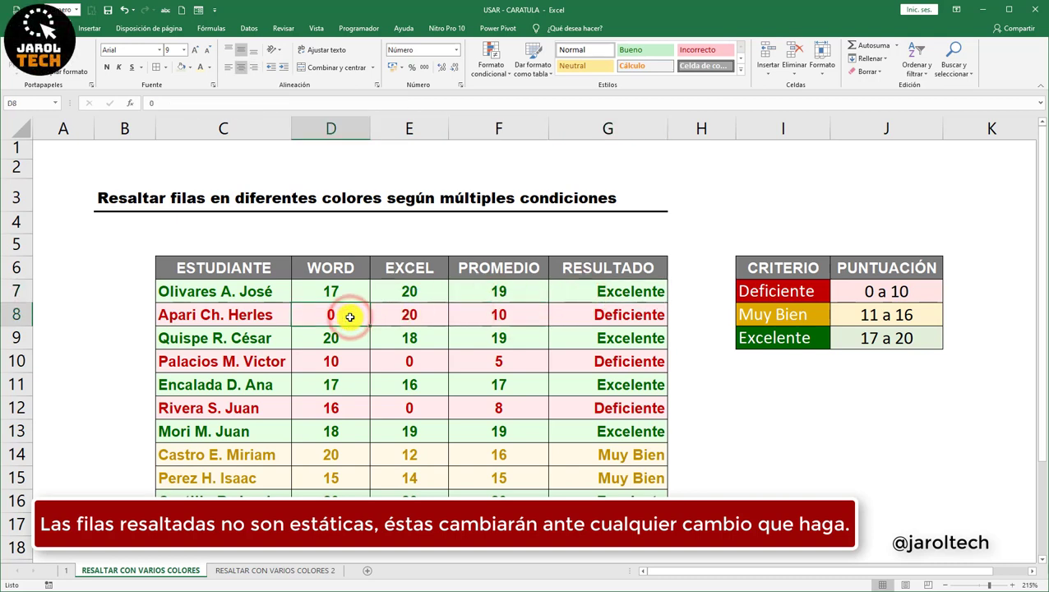
type("14")
key("Return")
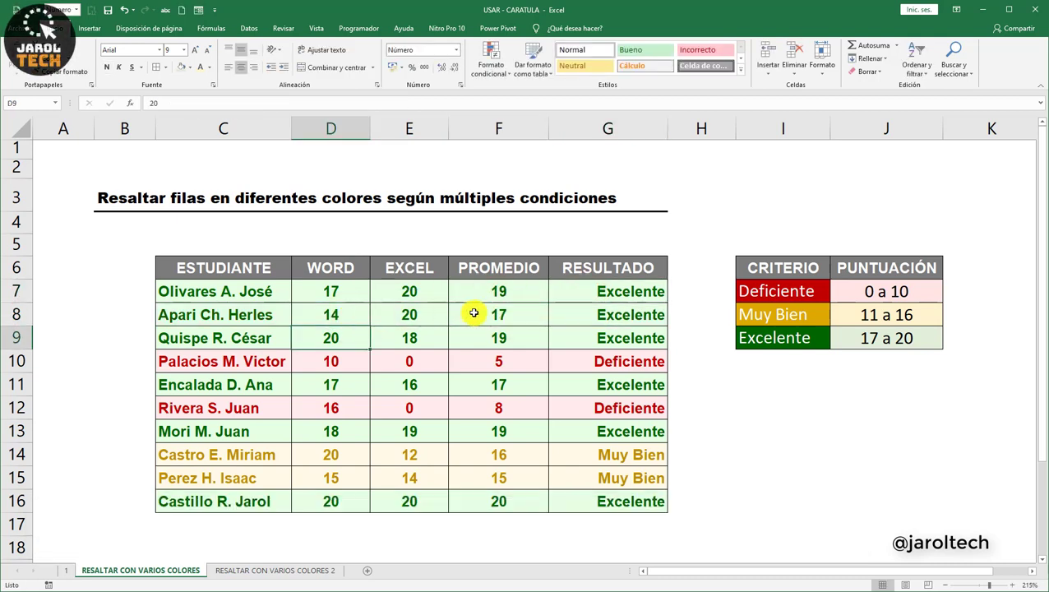
left_click(479, 310)
left_click(608, 312)
Replace the E9 EXCEL score 18 with 10, giving row 9 a Muy Bien result.
left_click(348, 340)
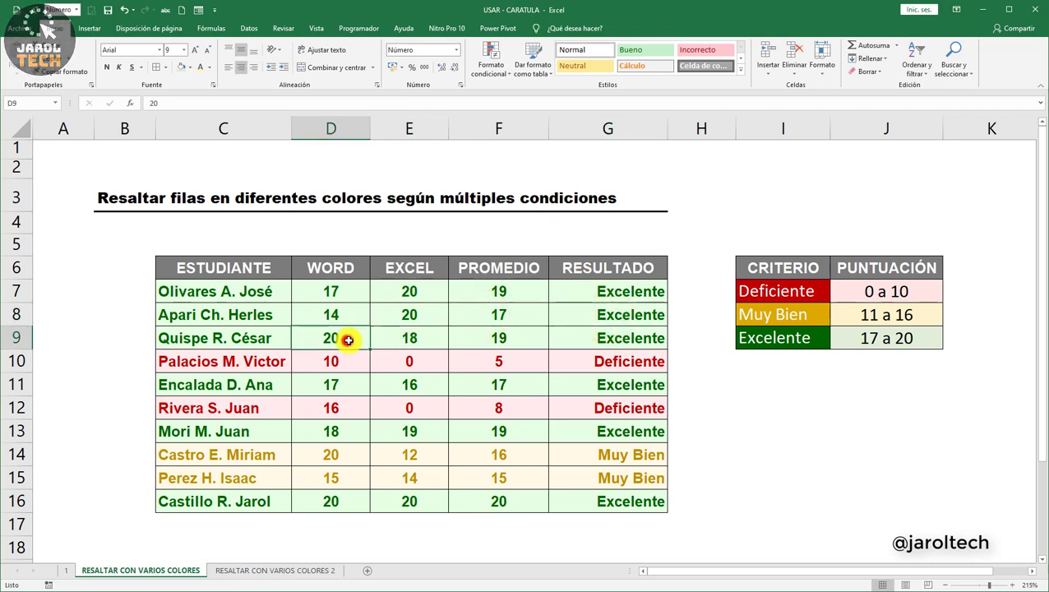
left_click(409, 340)
left_click(480, 339)
double_click(428, 340)
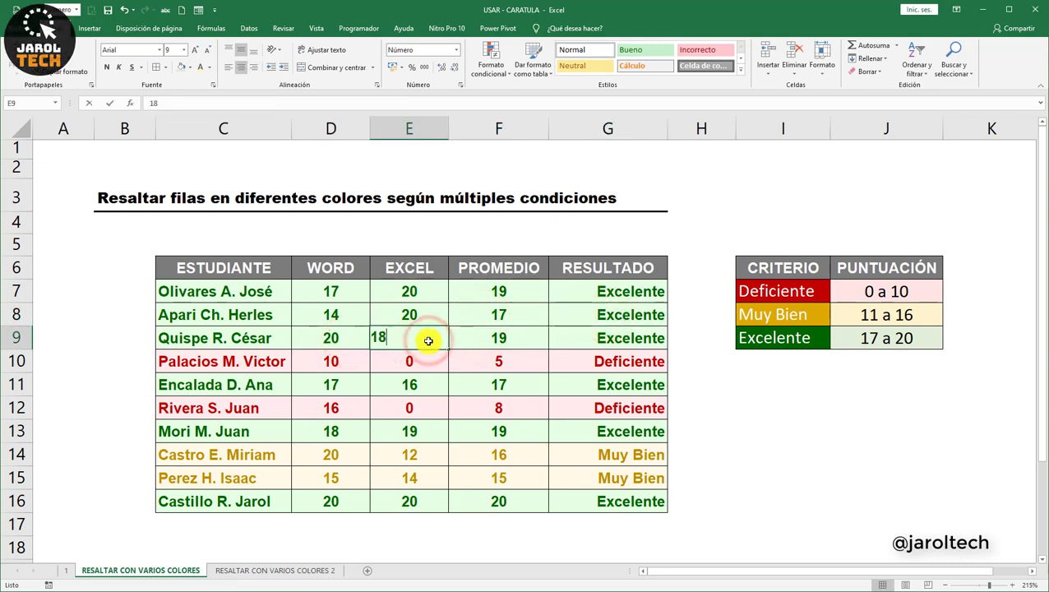
key("BackSpace")
key("BackSpace")
type("10")
key("Return")
left_click(498, 341)
left_click(590, 342)
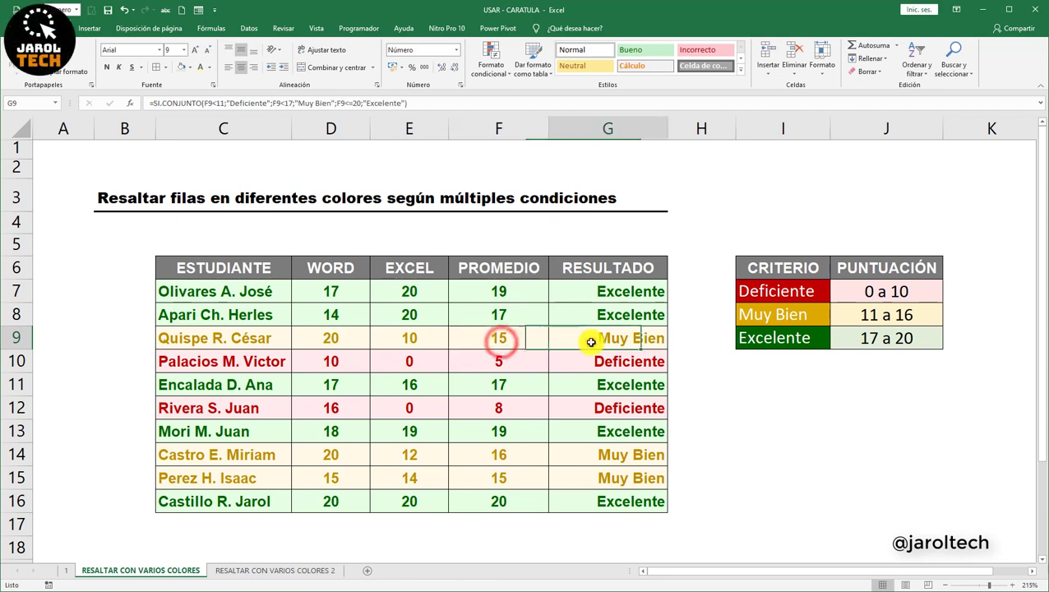
Enter 15 as the E10 EXCEL score, then move to the RESALTAR CON VARIOS COLORES 2 sheet.
left_click(436, 363)
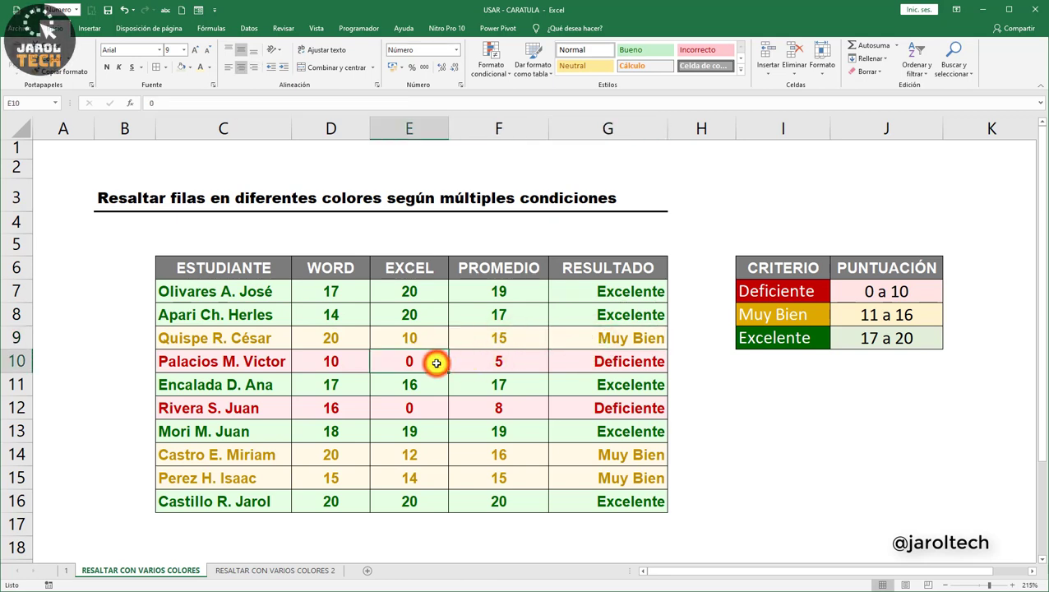
type("15")
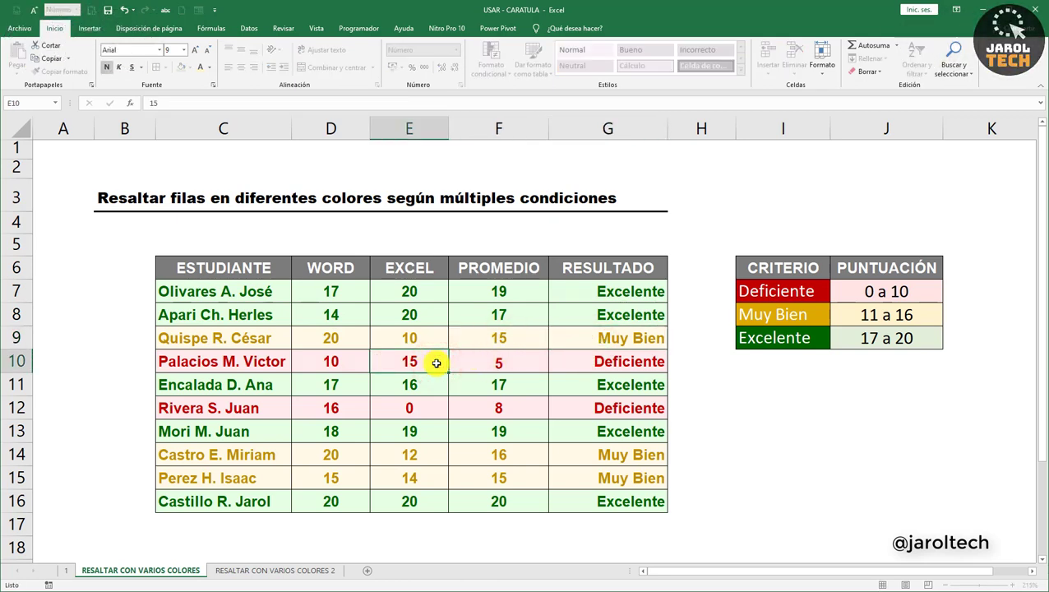
key("Return")
left_click(498, 361)
left_click(589, 362)
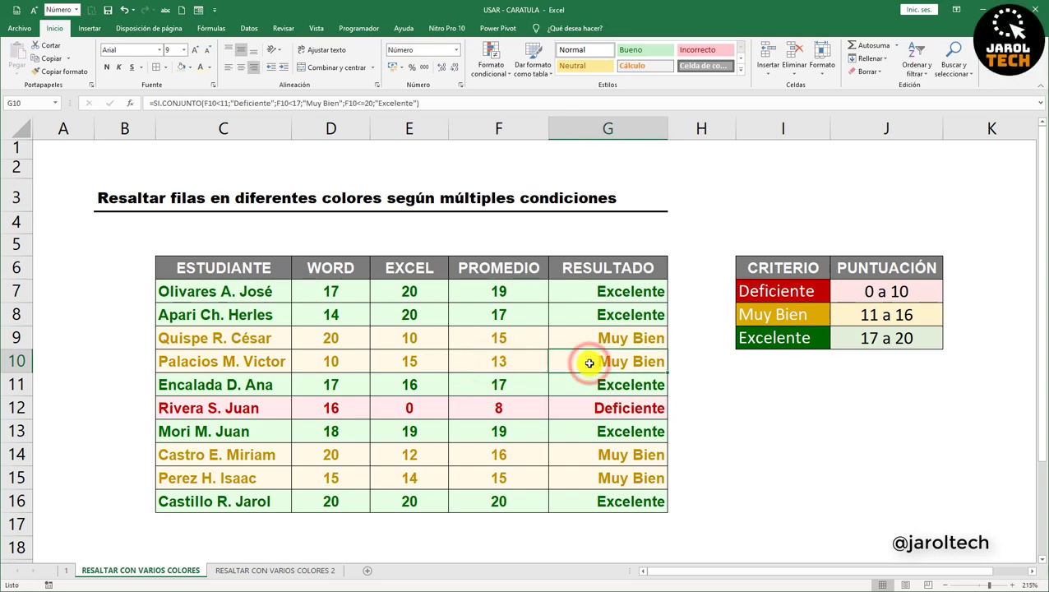
left_click(286, 570)
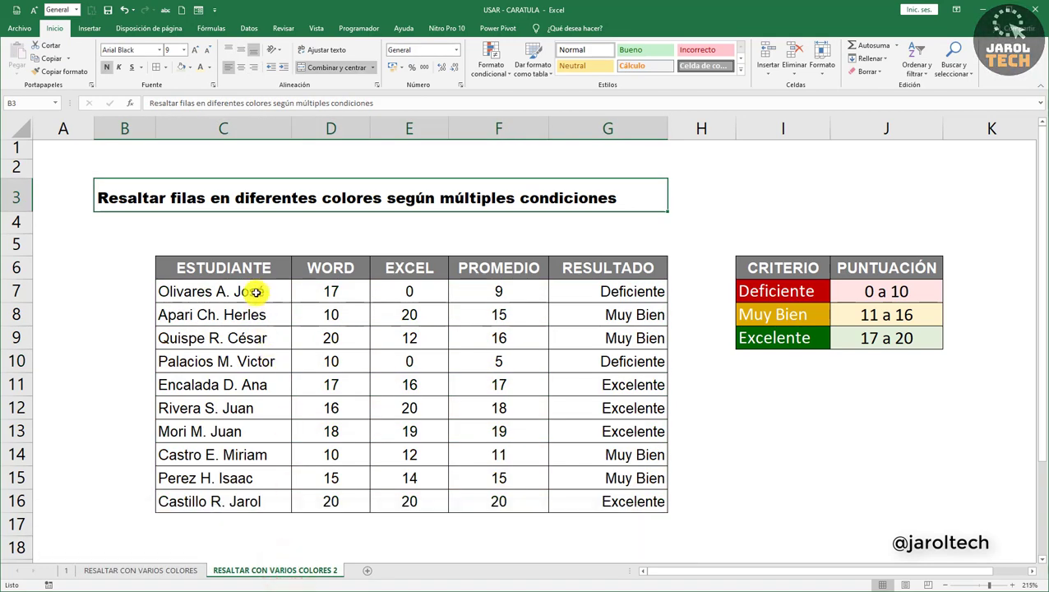
Select the student rows C7:G16 and start a new conditional formatting rule for them.
left_click_drag(256, 292, 597, 496)
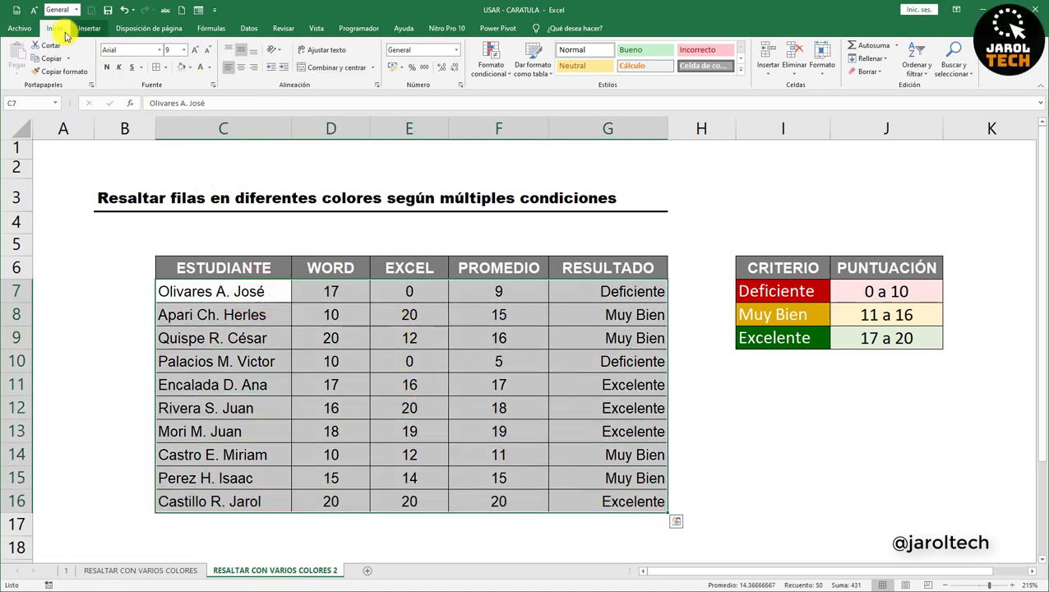
left_click(492, 65)
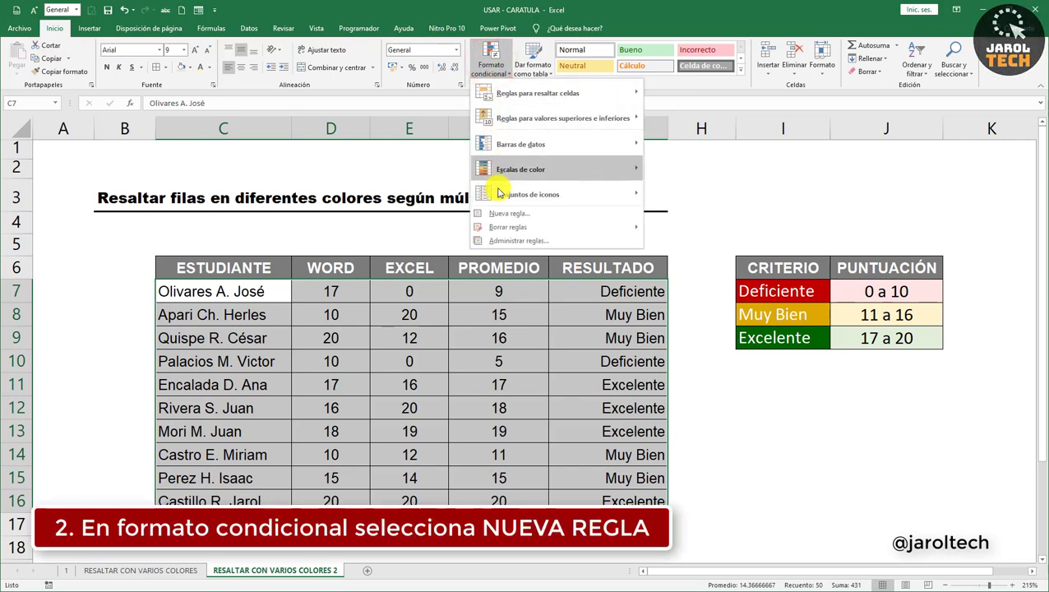
left_click(501, 215)
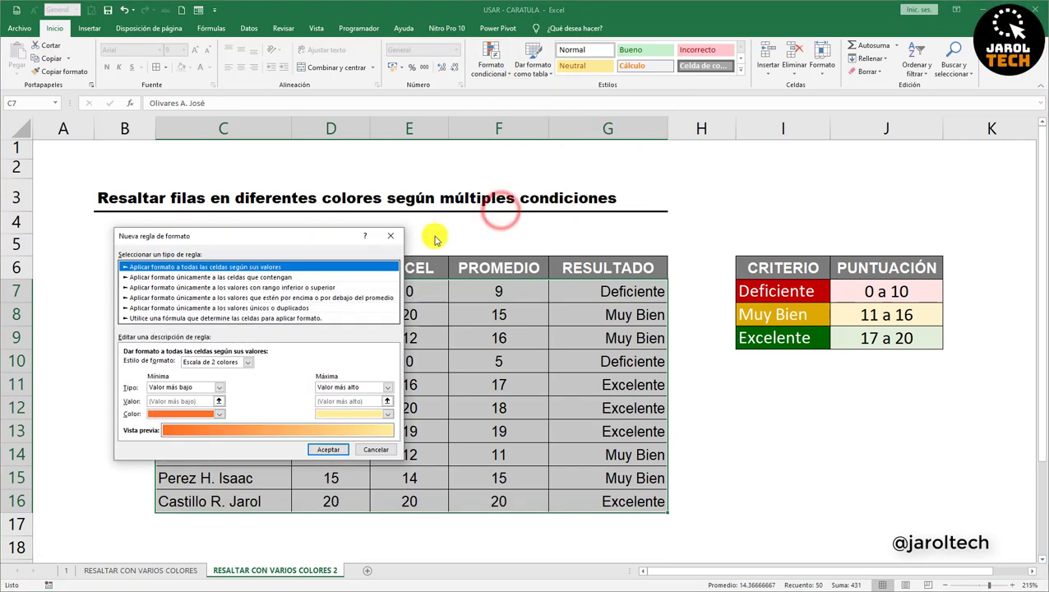
Use a formula rule with condition =$F7=0, locking only the PROMEDIO column.
left_click(328, 320)
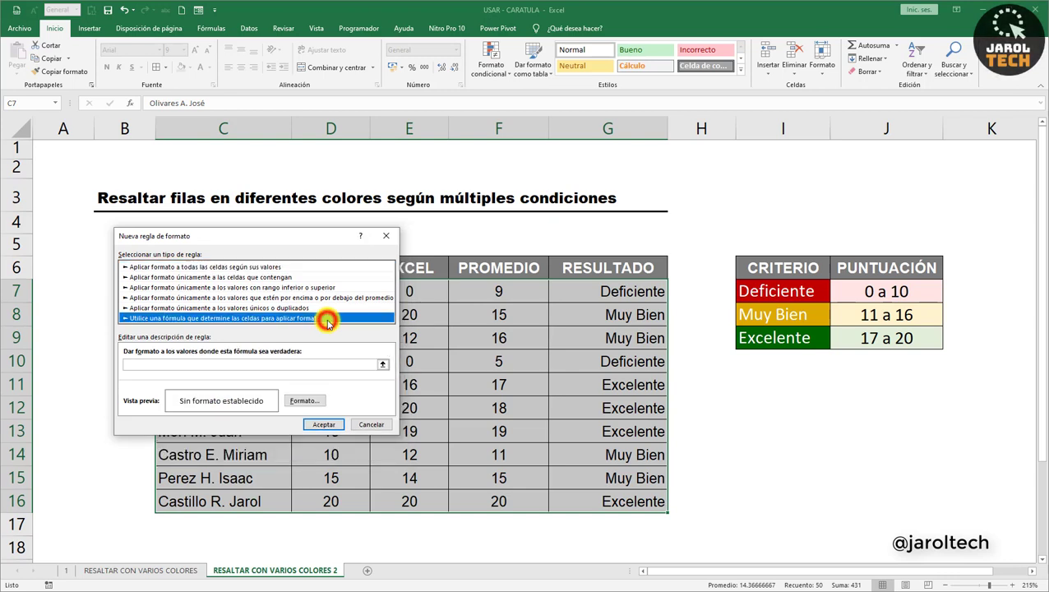
left_click(238, 365)
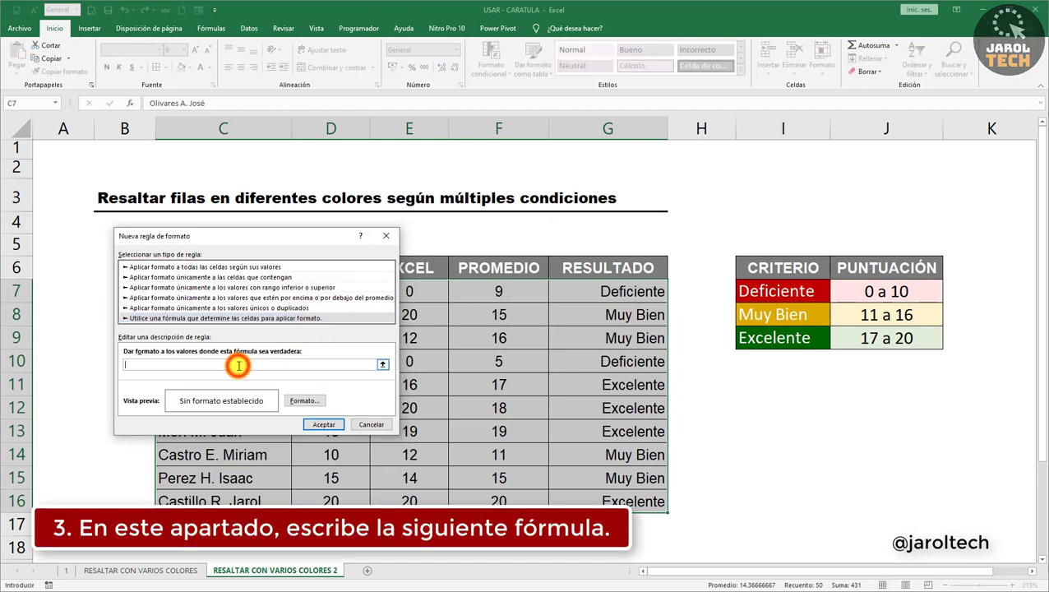
type("=")
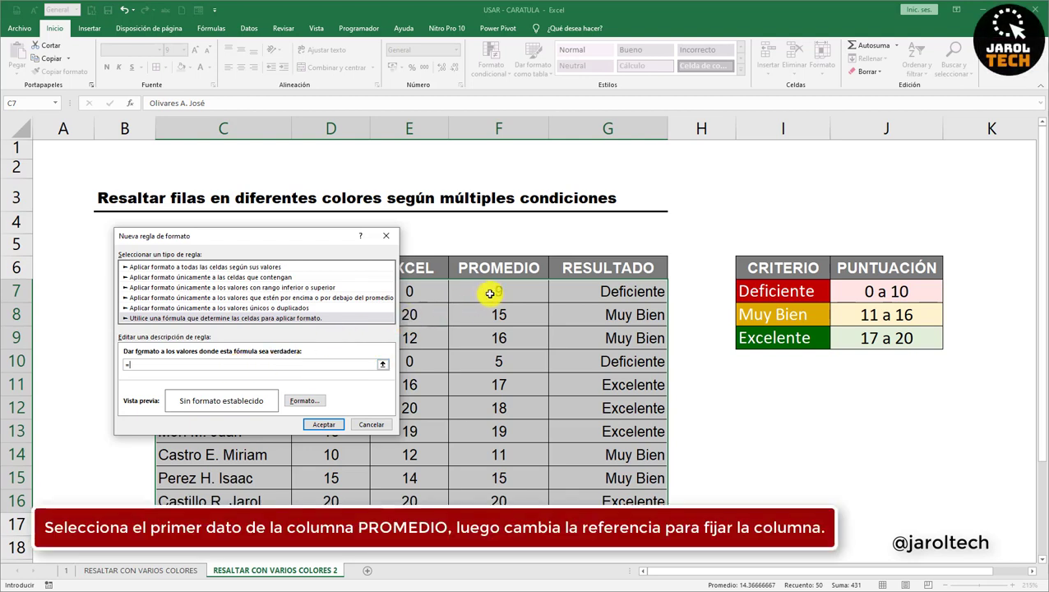
left_click(140, 365)
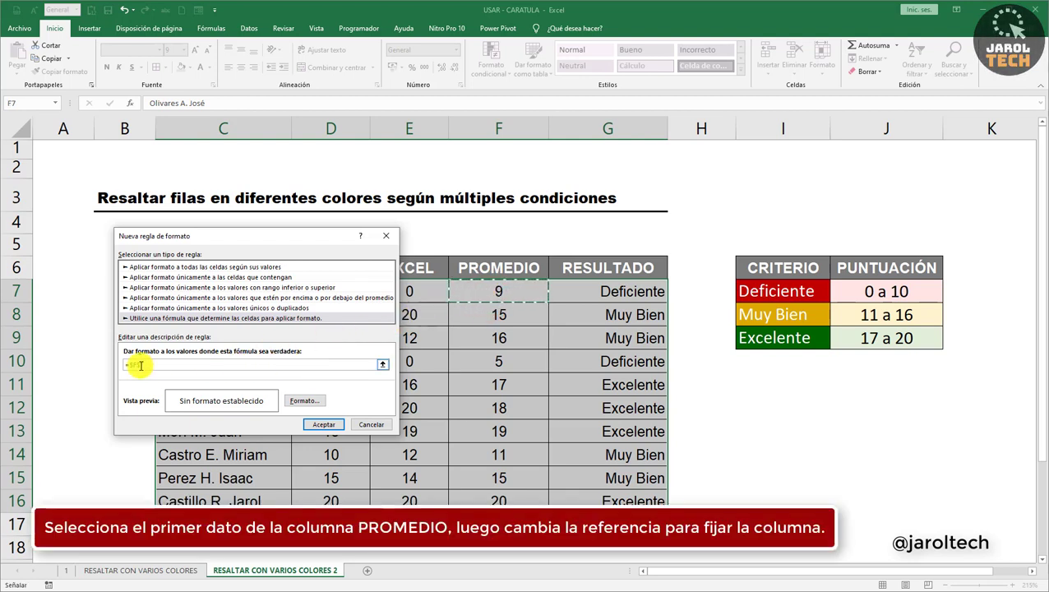
key("BackSpace")
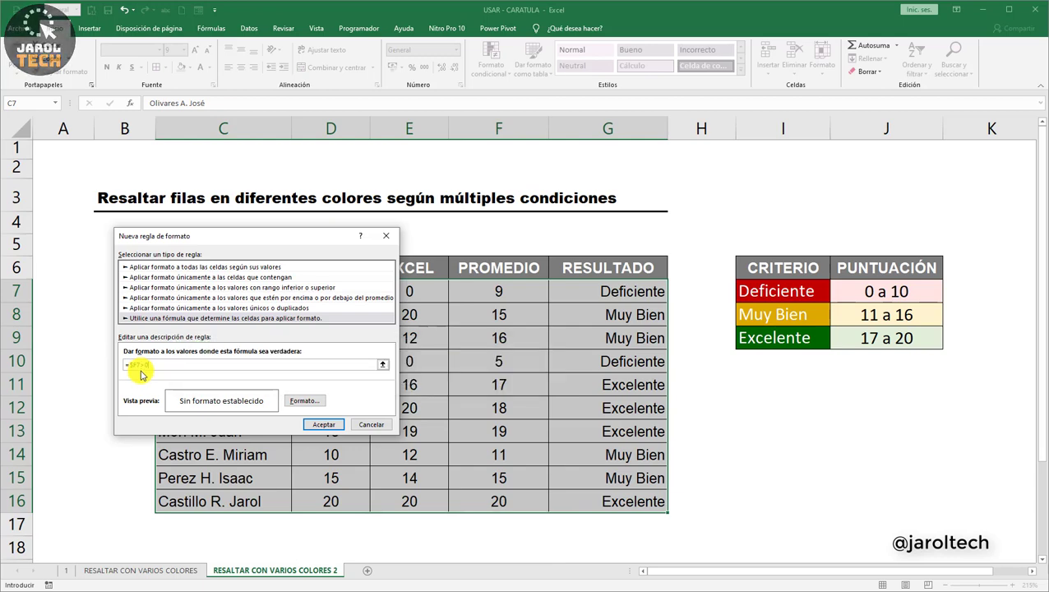
Give the rule's format a custom light pink fill (RGB 255, 229, 229).
left_click(306, 401)
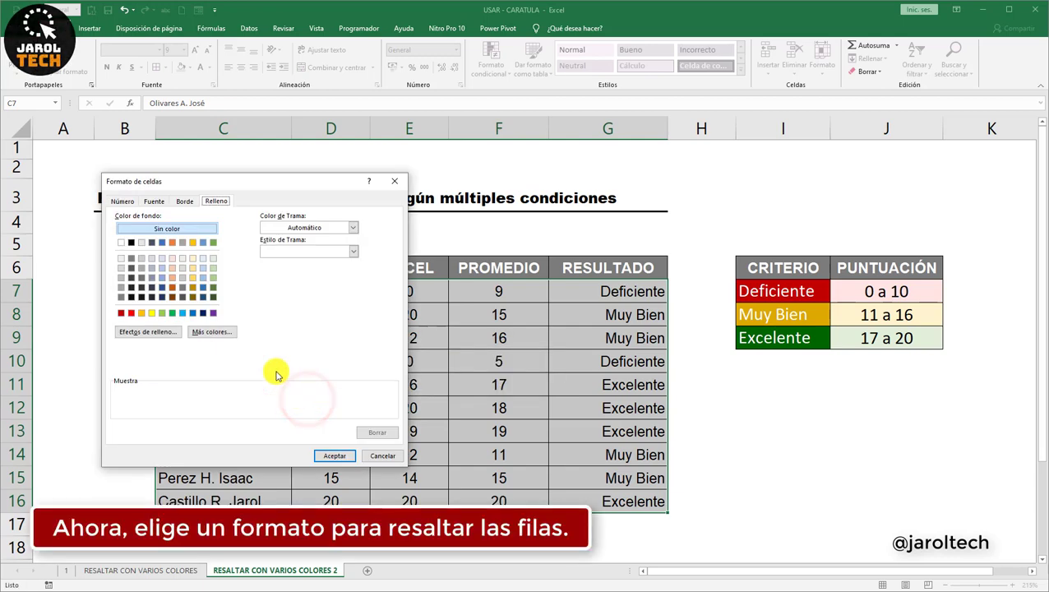
left_click(212, 203)
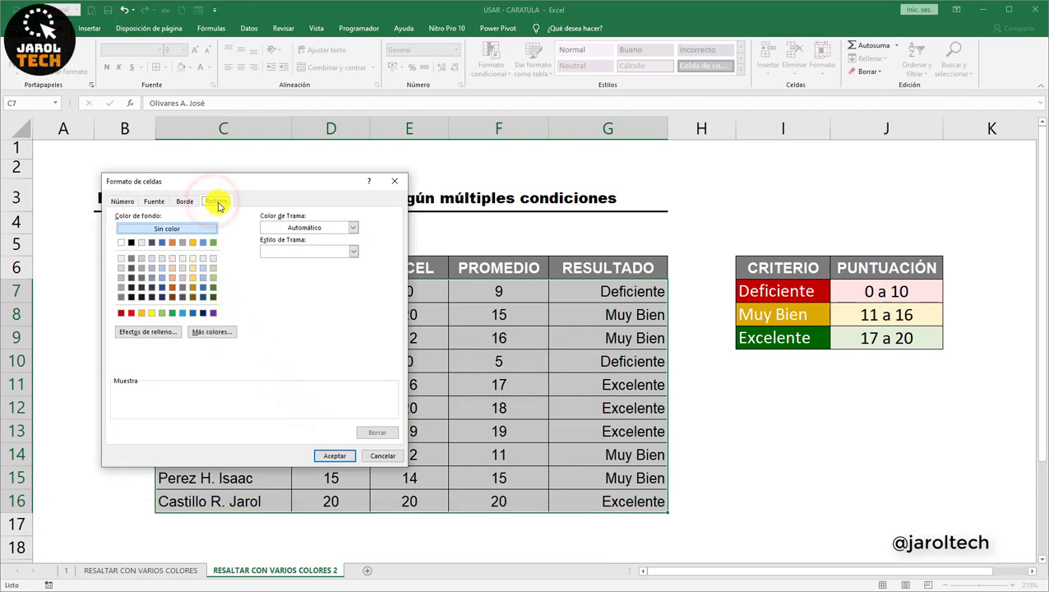
left_click(133, 313)
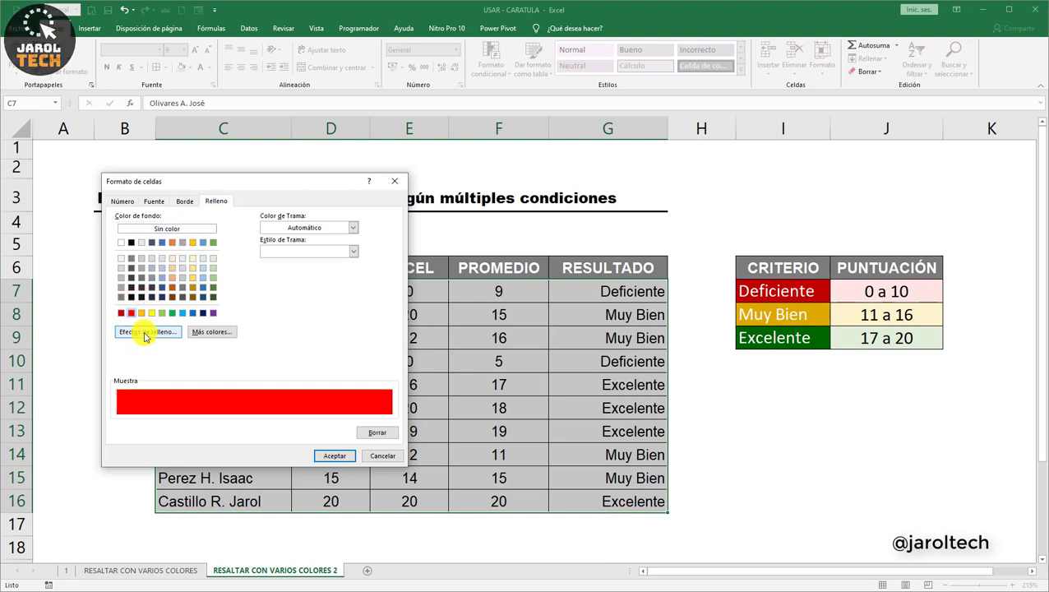
left_click(199, 334)
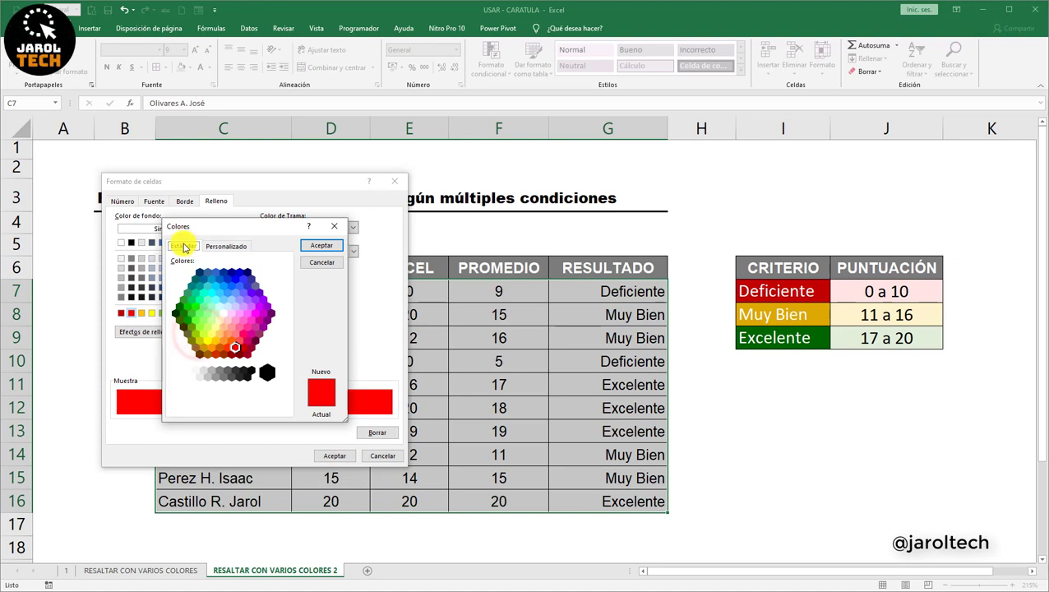
left_click(210, 247)
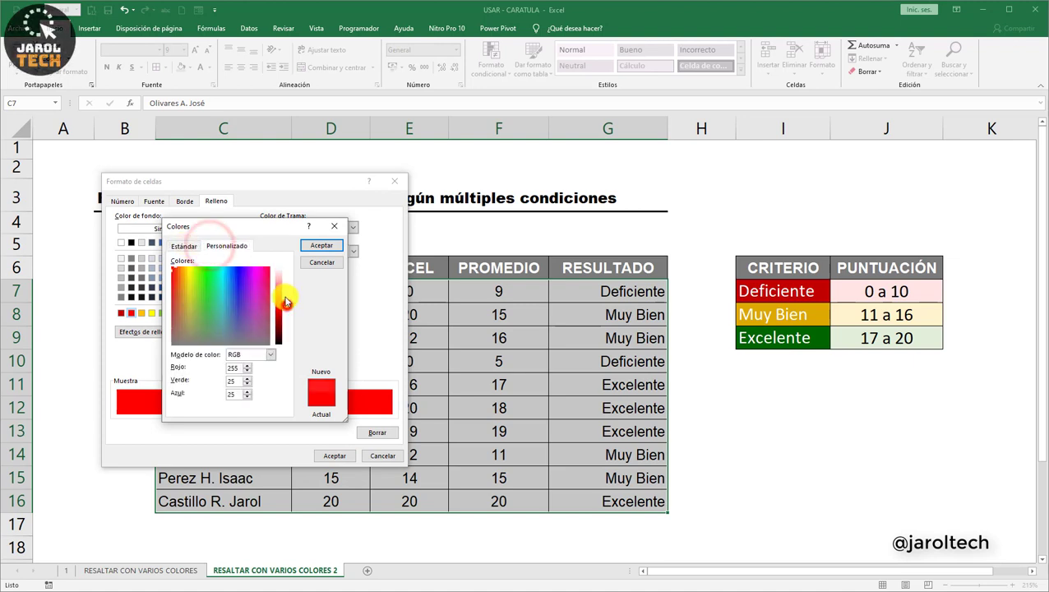
left_click_drag(287, 302, 283, 277)
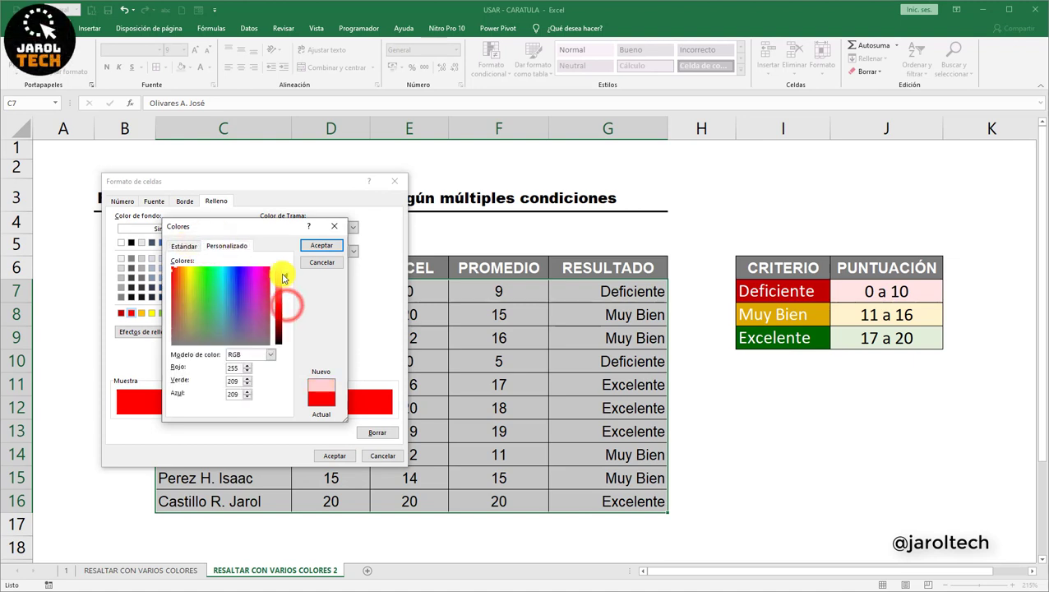
left_click(316, 247)
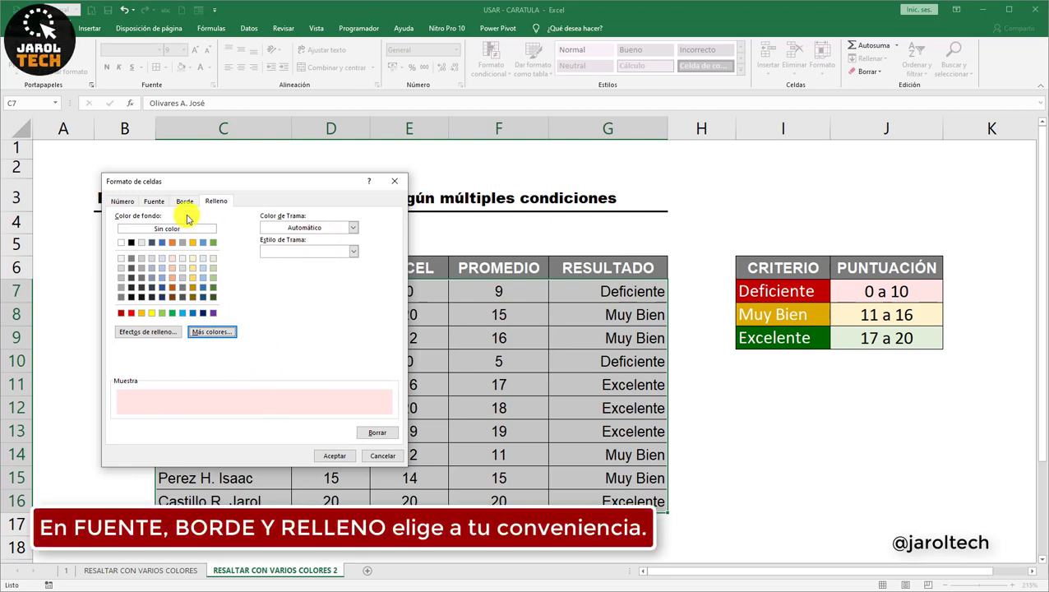
left_click(185, 203)
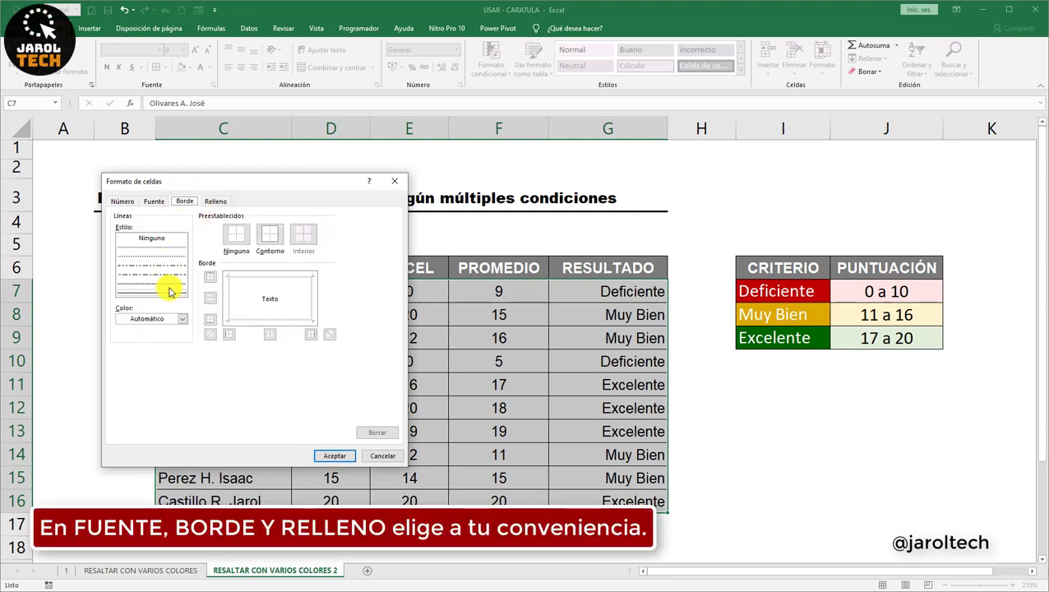
Add a solid black outline border to the rule's format.
left_click(180, 318)
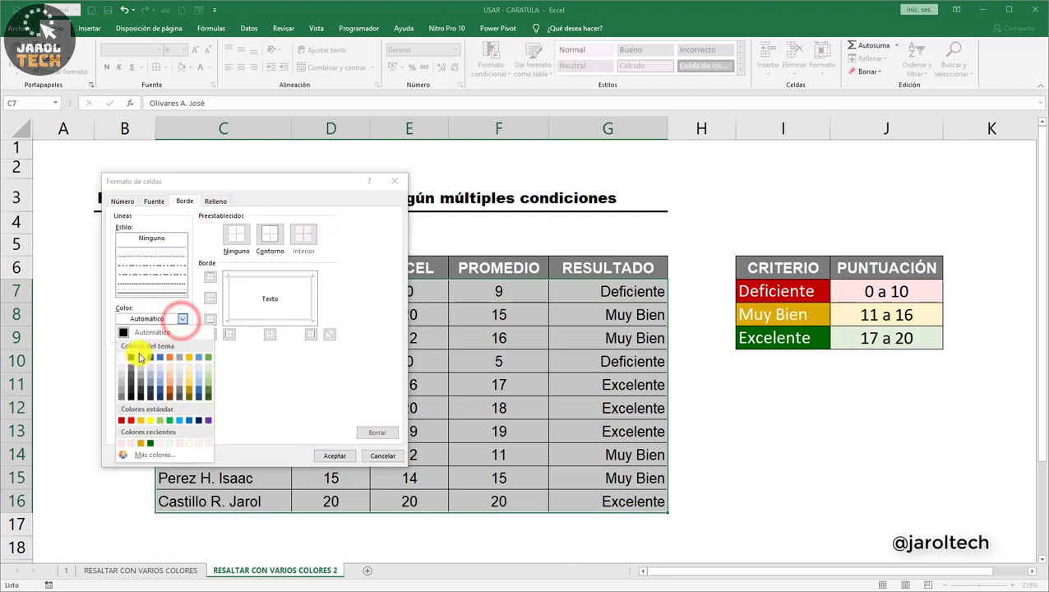
left_click(132, 357)
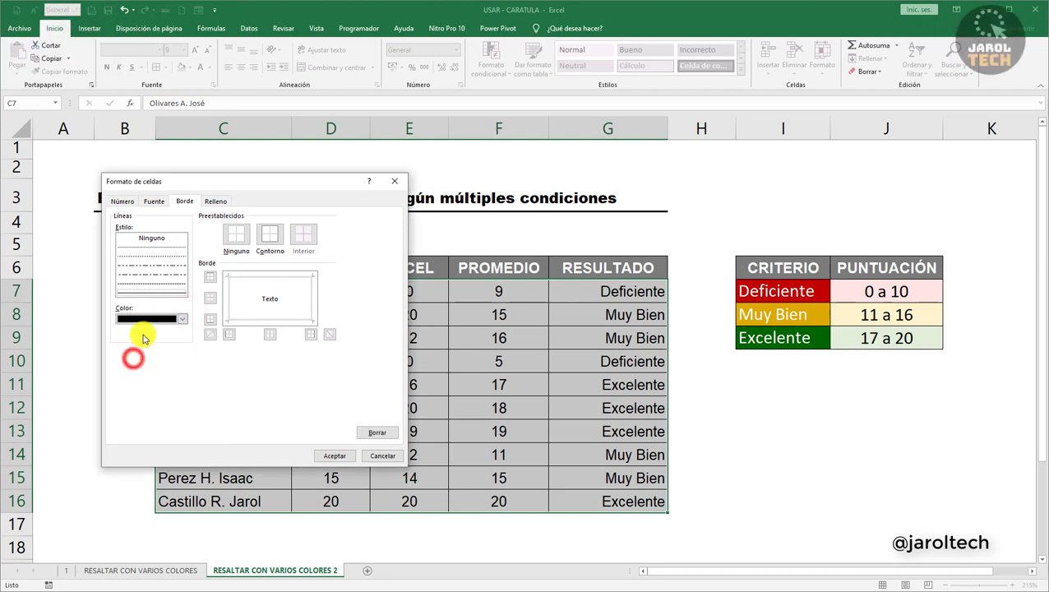
left_click(150, 294)
left_click(270, 236)
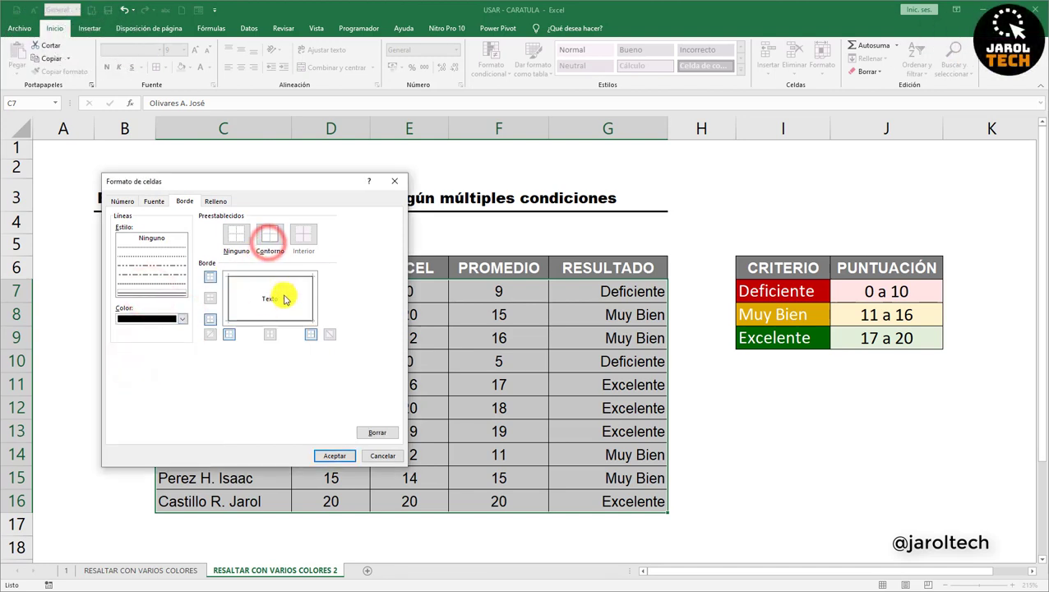
Make the rule's font bold red and confirm the format.
left_click(156, 203)
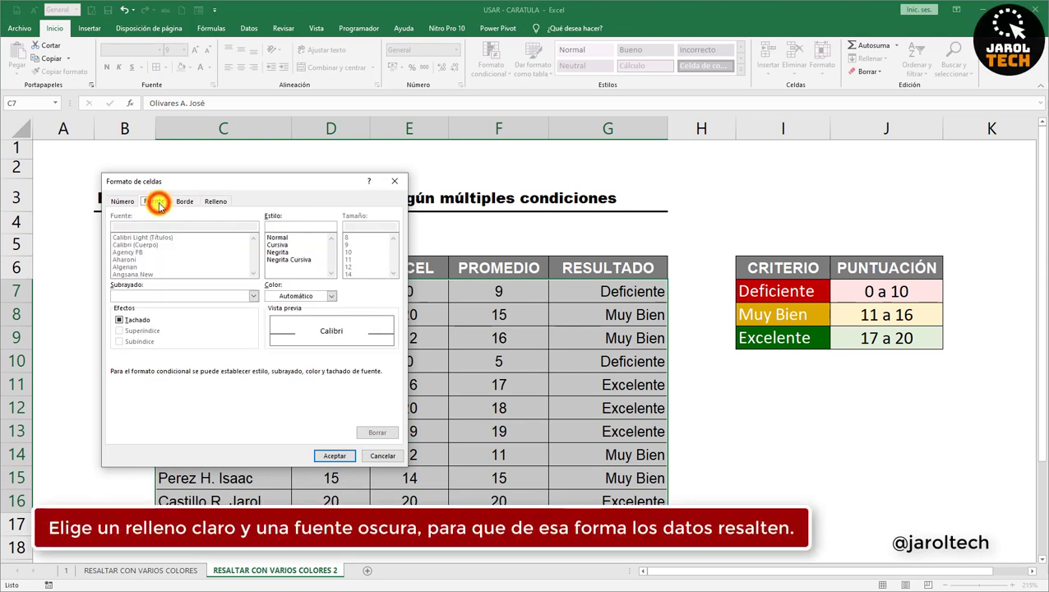
left_click(328, 297)
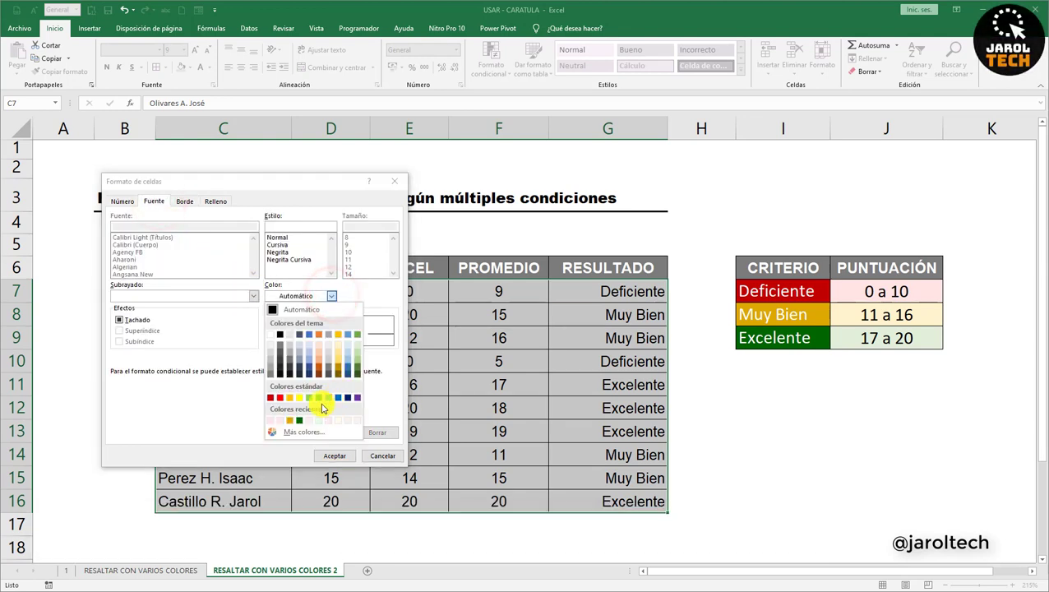
left_click(272, 400)
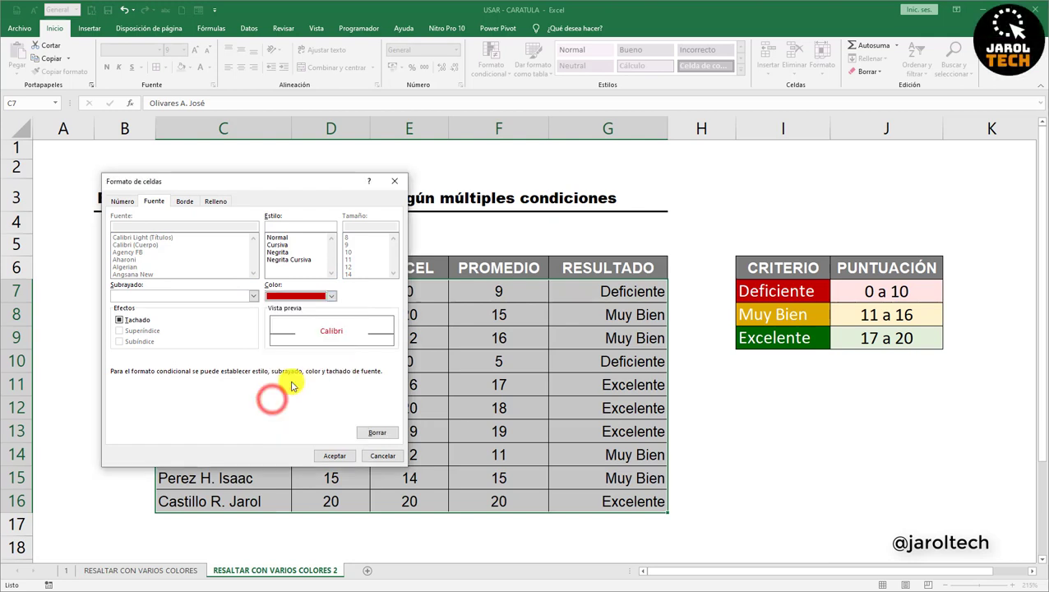
left_click(278, 255)
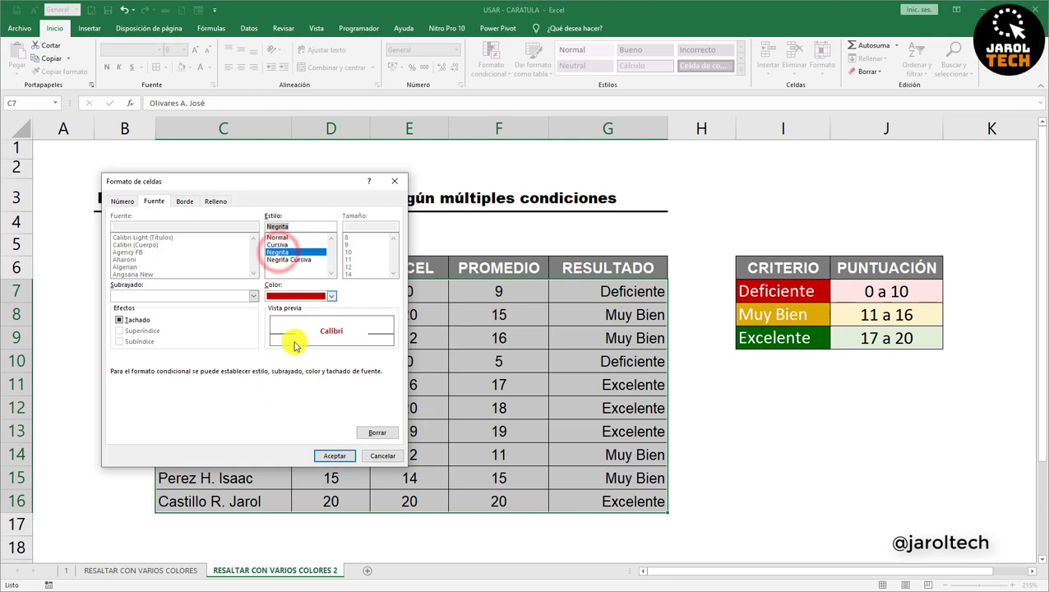
left_click(333, 455)
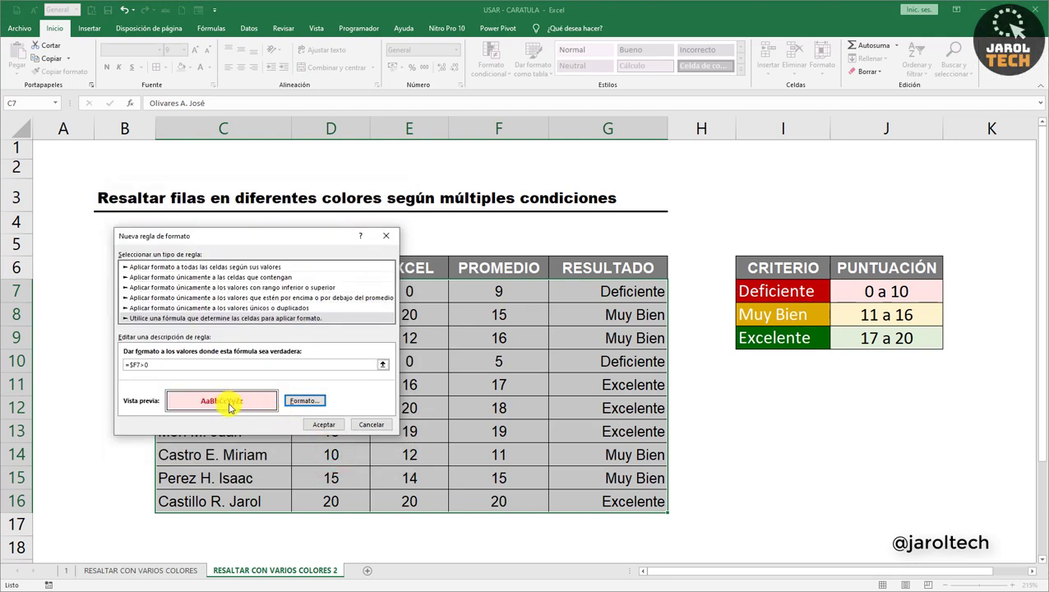
Apply the rule, check the pink fill with bold red text, and reselect C7:G16.
left_click(313, 424)
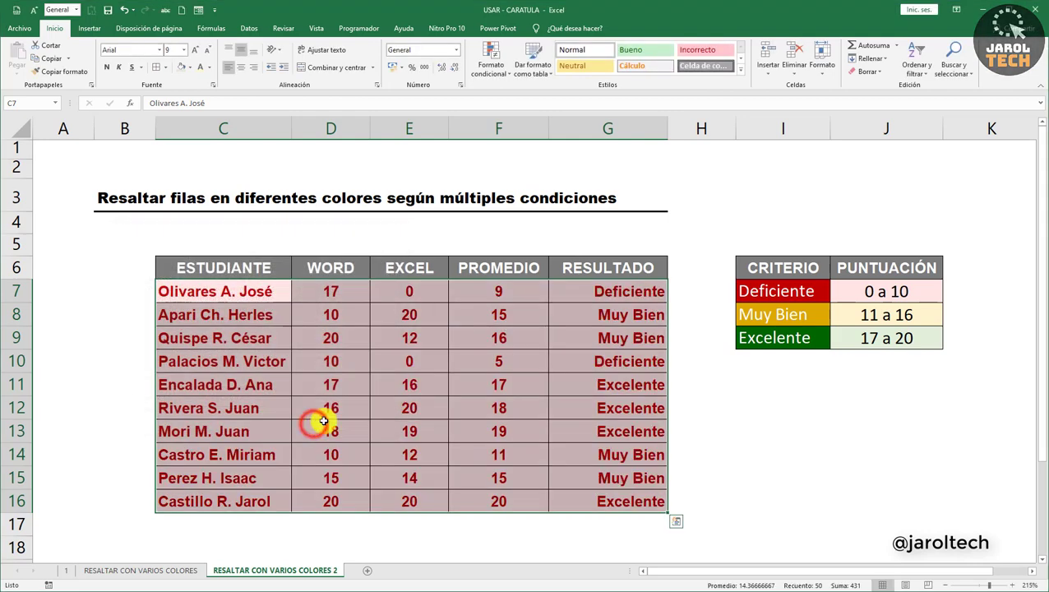
left_click(330, 315)
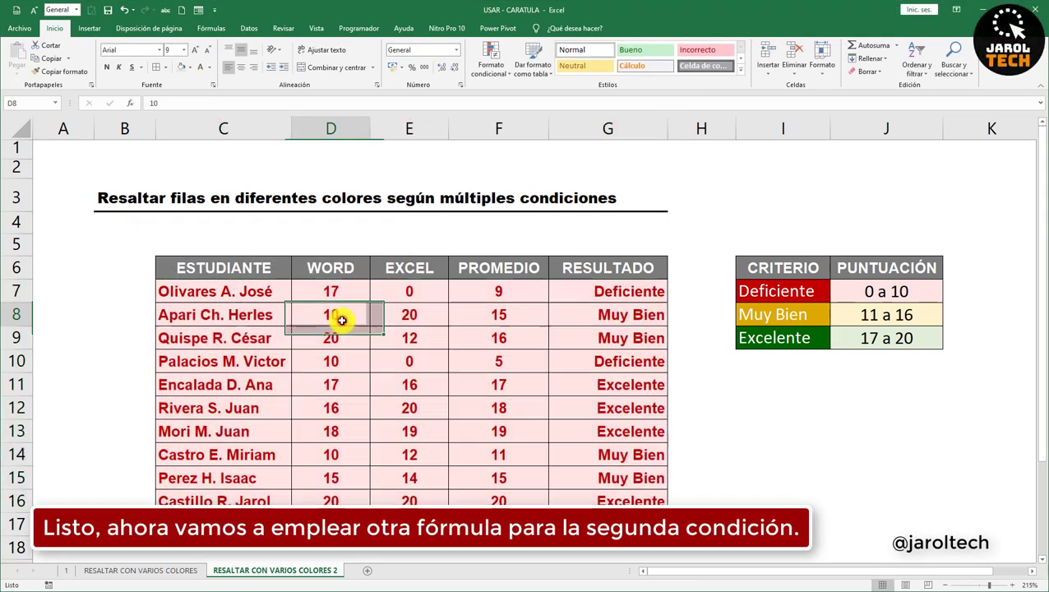
left_click_drag(259, 293, 330, 315)
left_click_drag(435, 336, 608, 497)
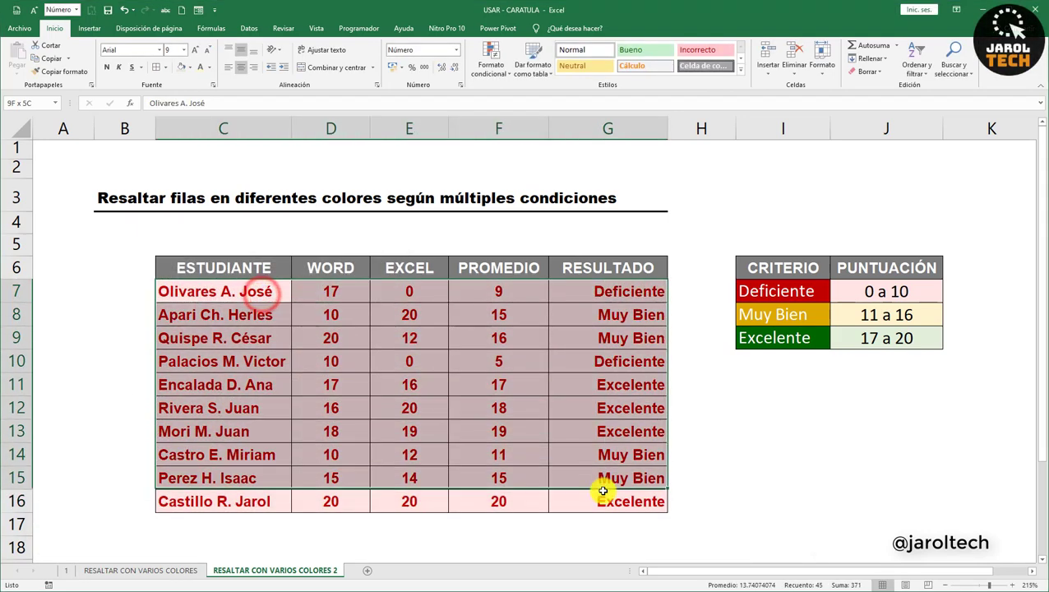
Open the conditional formatting rules manager and select the existing =$F7=0 rule.
left_click(490, 65)
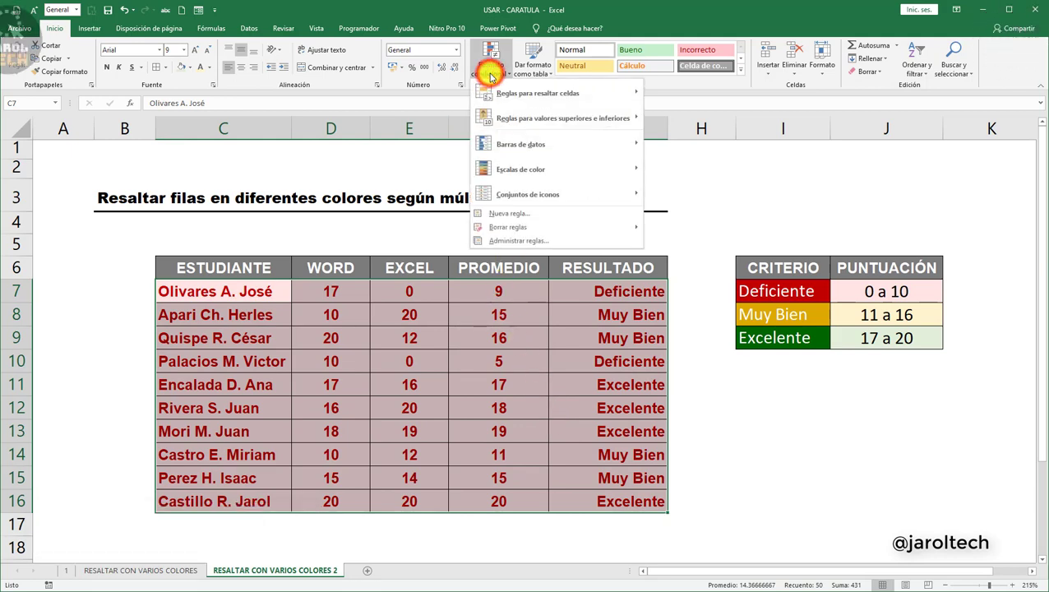
left_click(499, 241)
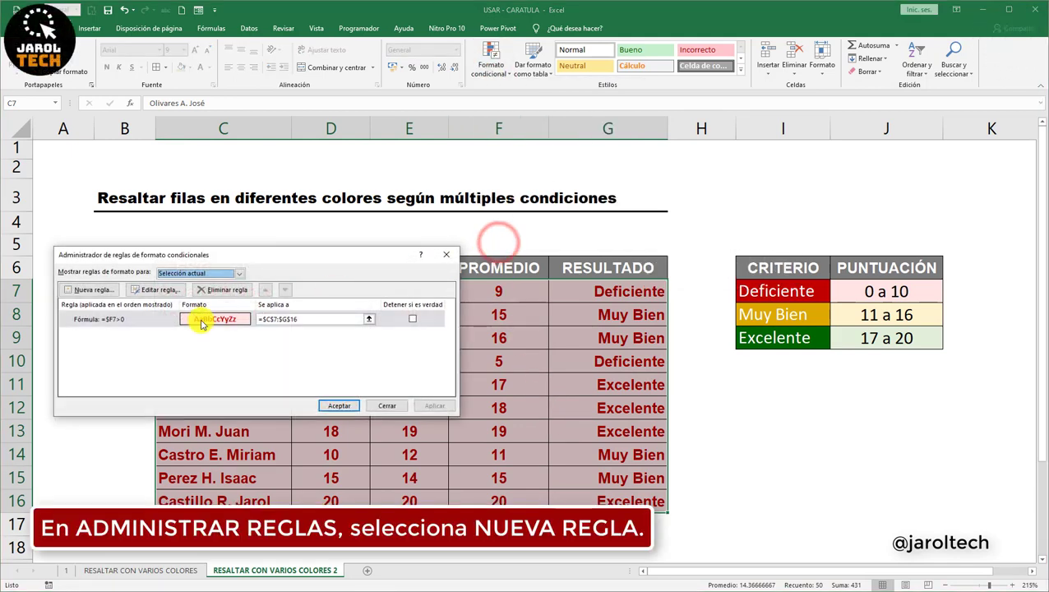
left_click(168, 323)
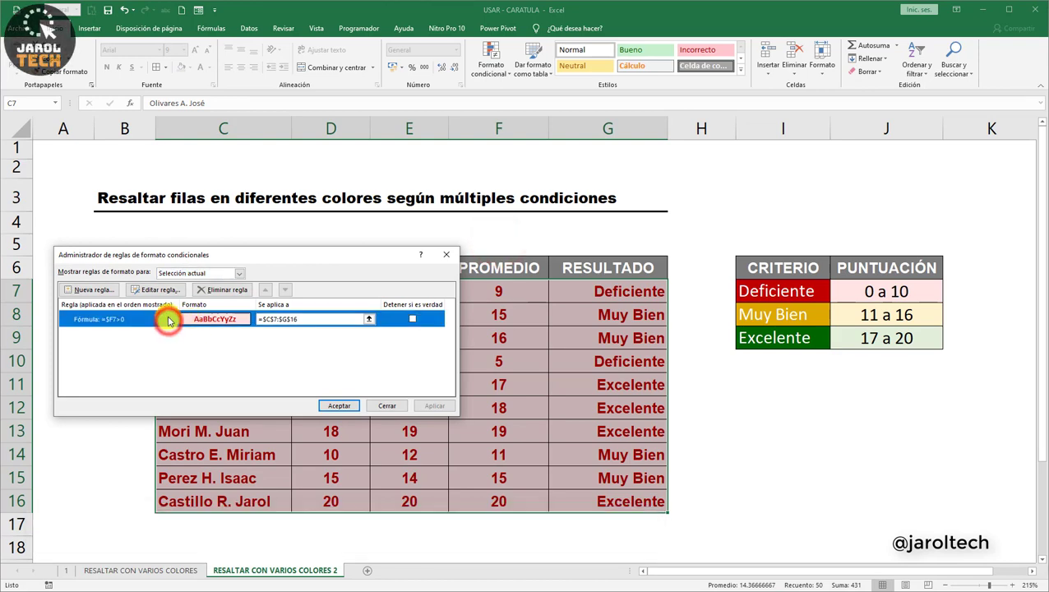
Create a second formula rule with condition =$F7>10, locking only the column.
left_click(105, 293)
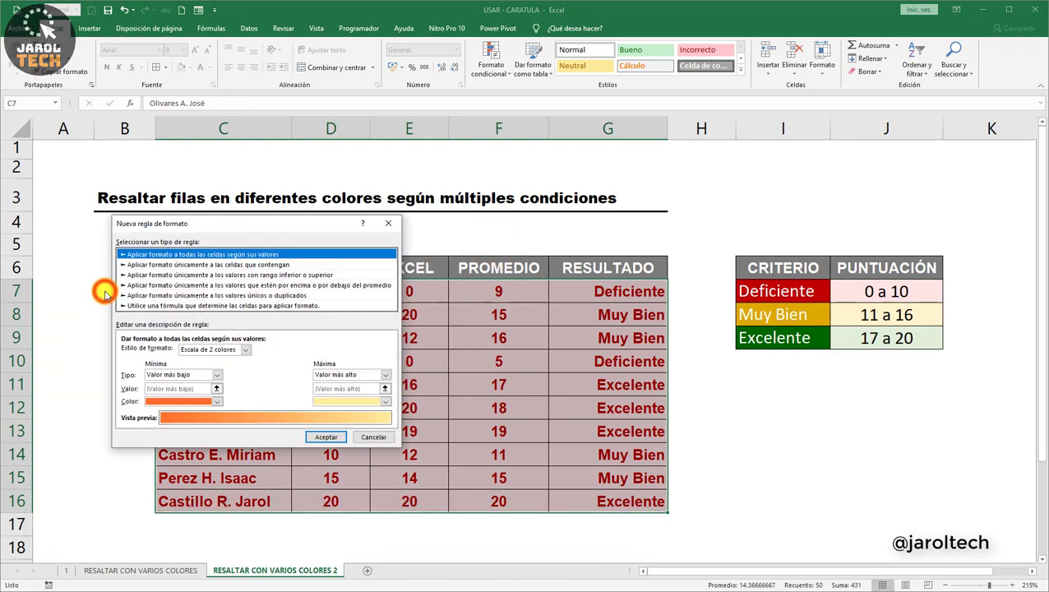
left_click(128, 306)
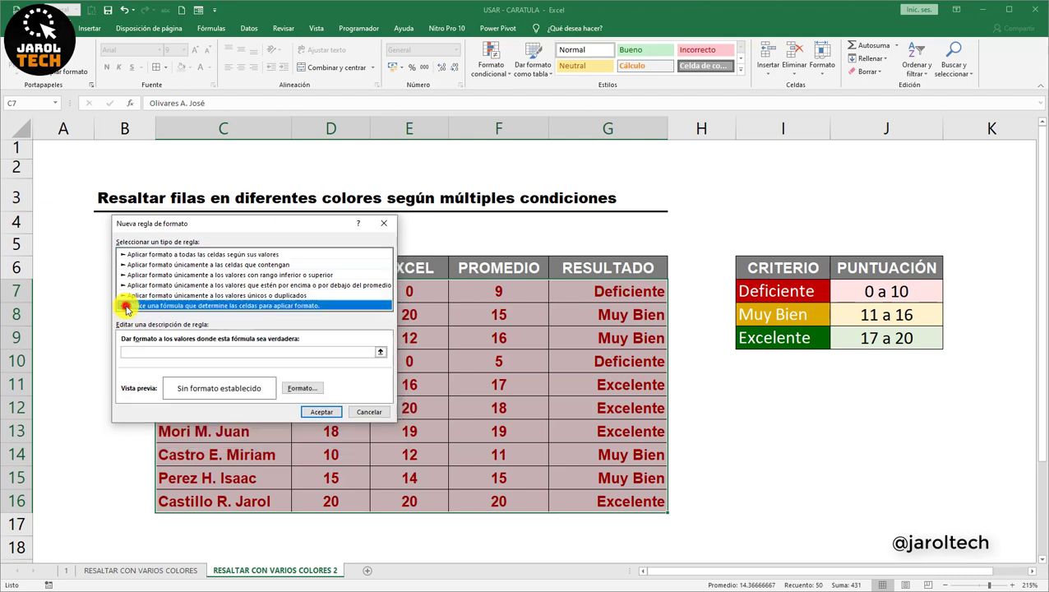
left_click(134, 352)
type("=")
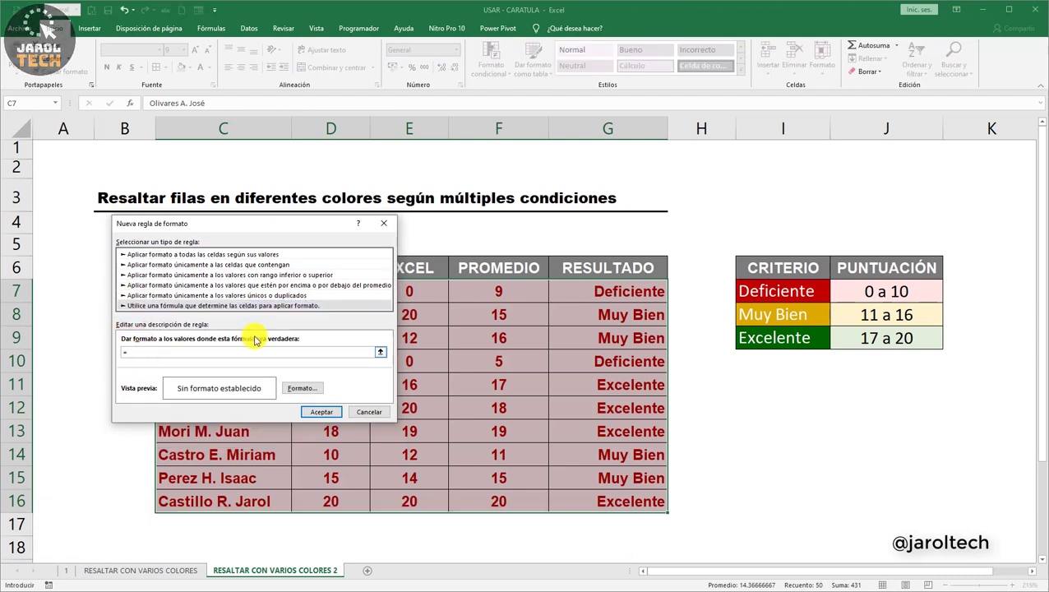
left_click(490, 293)
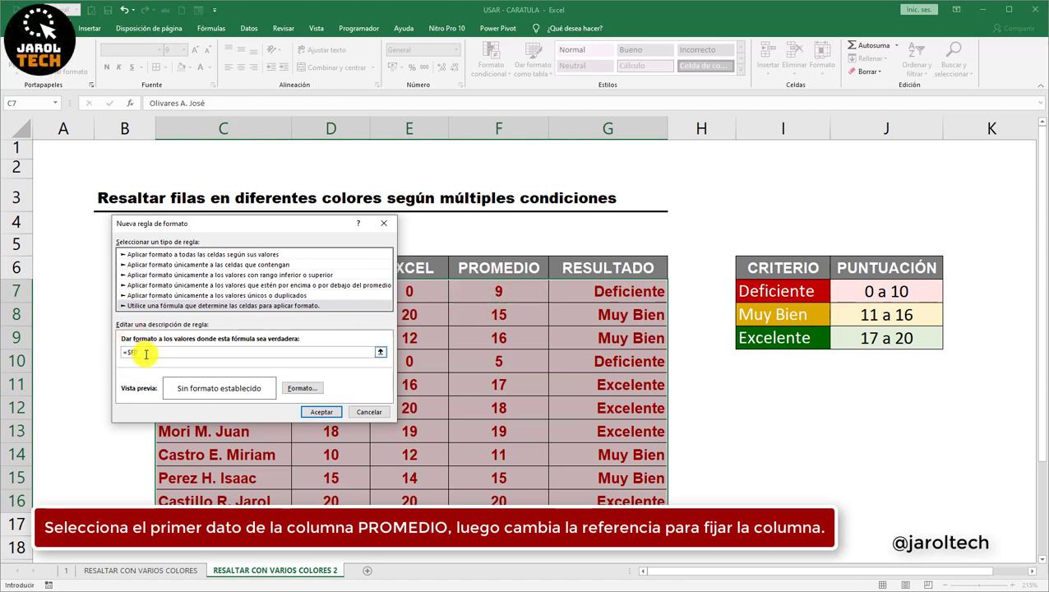
left_click(145, 354)
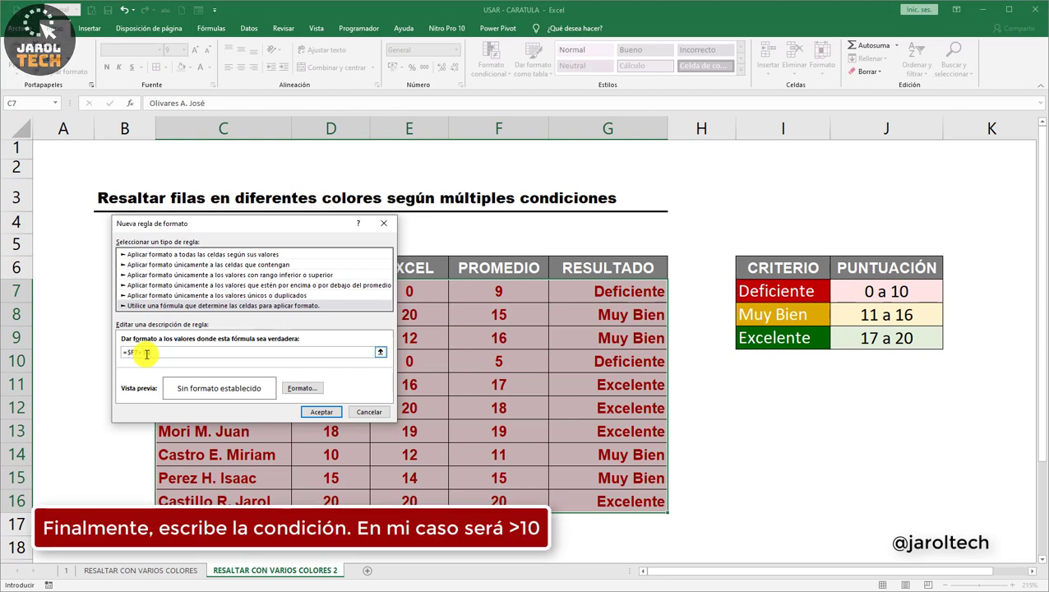
type(">10")
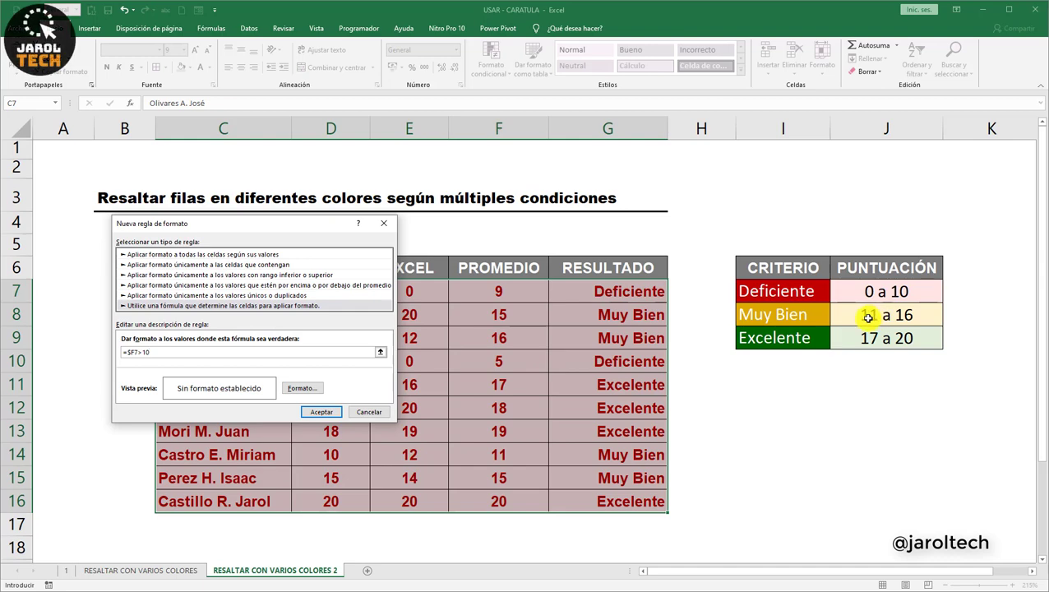
Set the second rule's font to bold dark gold.
left_click(289, 389)
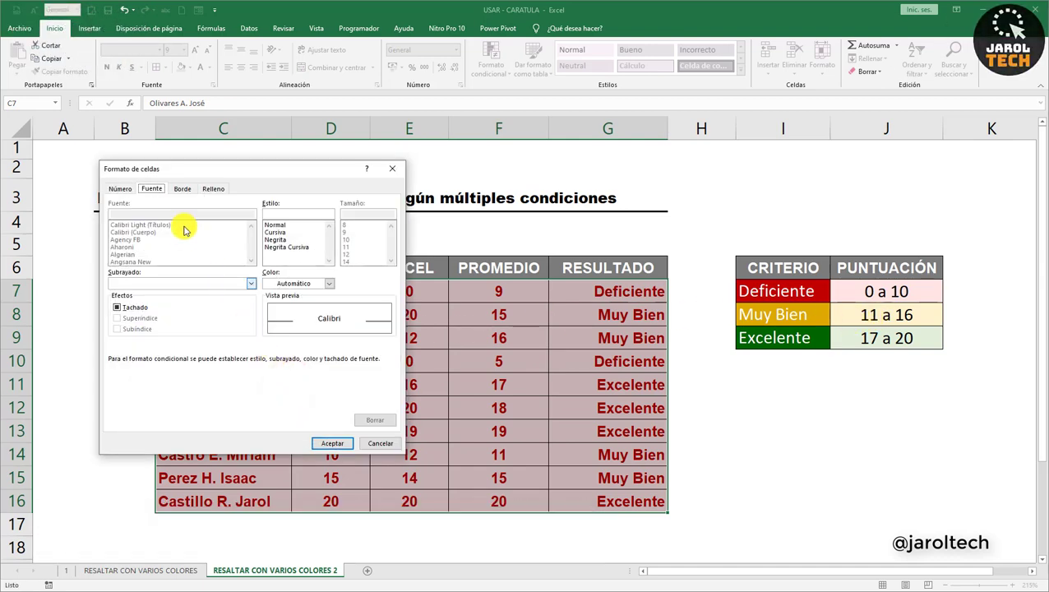
left_click(151, 188)
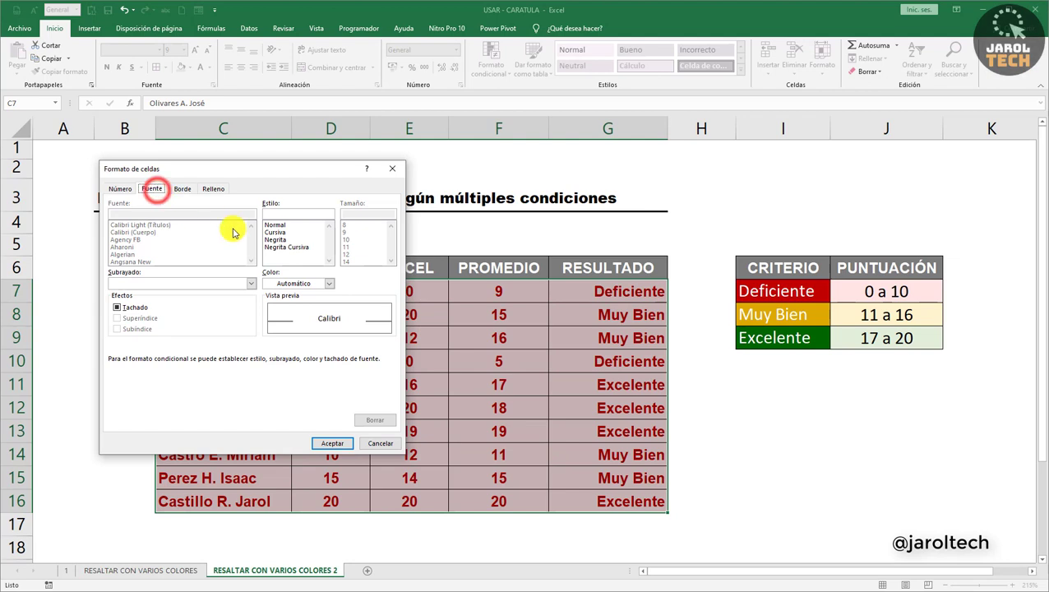
left_click(328, 283)
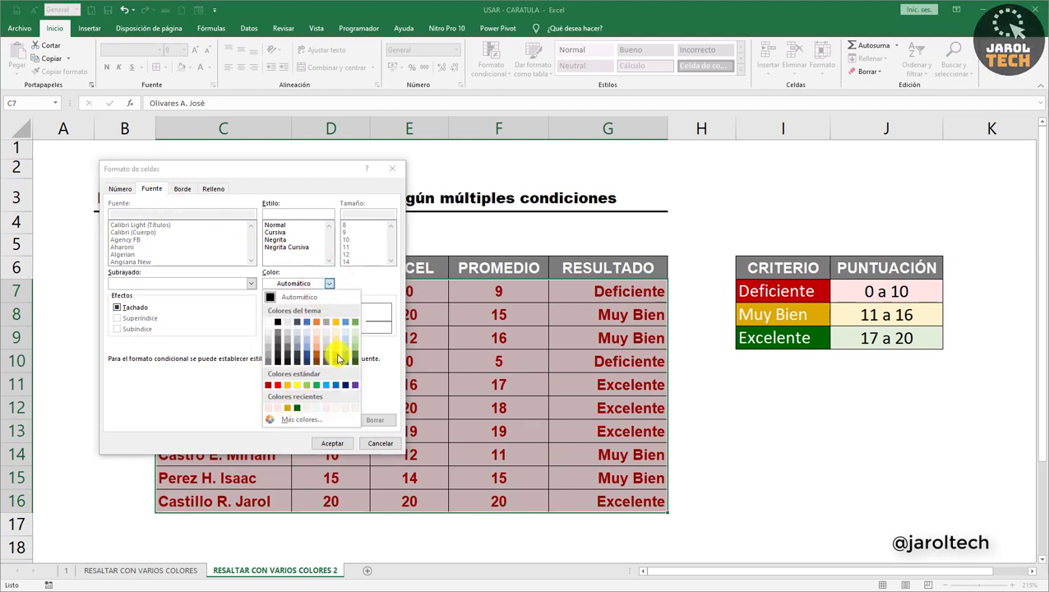
left_click(338, 358)
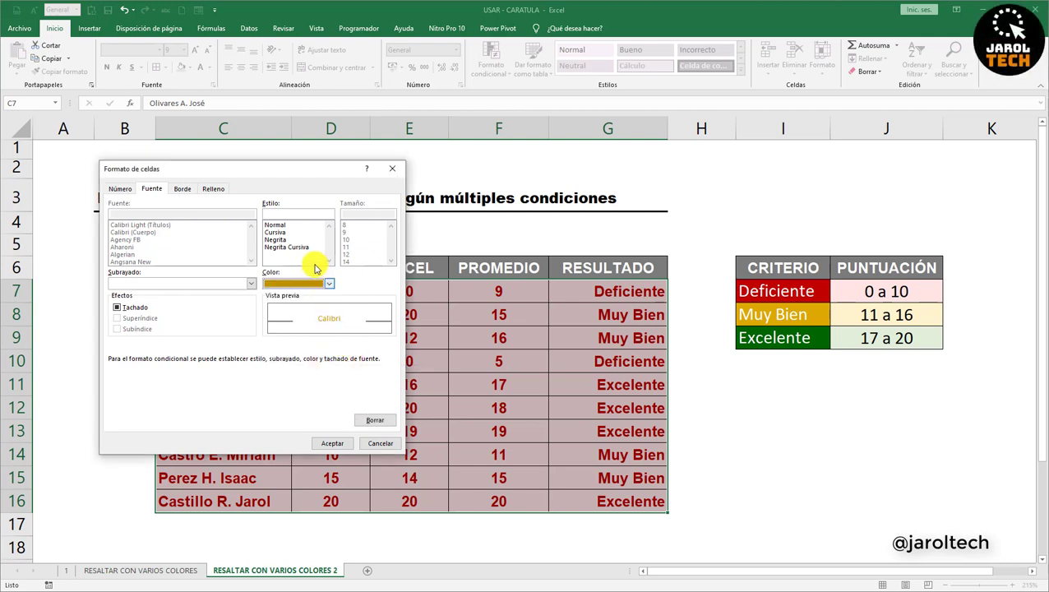
left_click(278, 239)
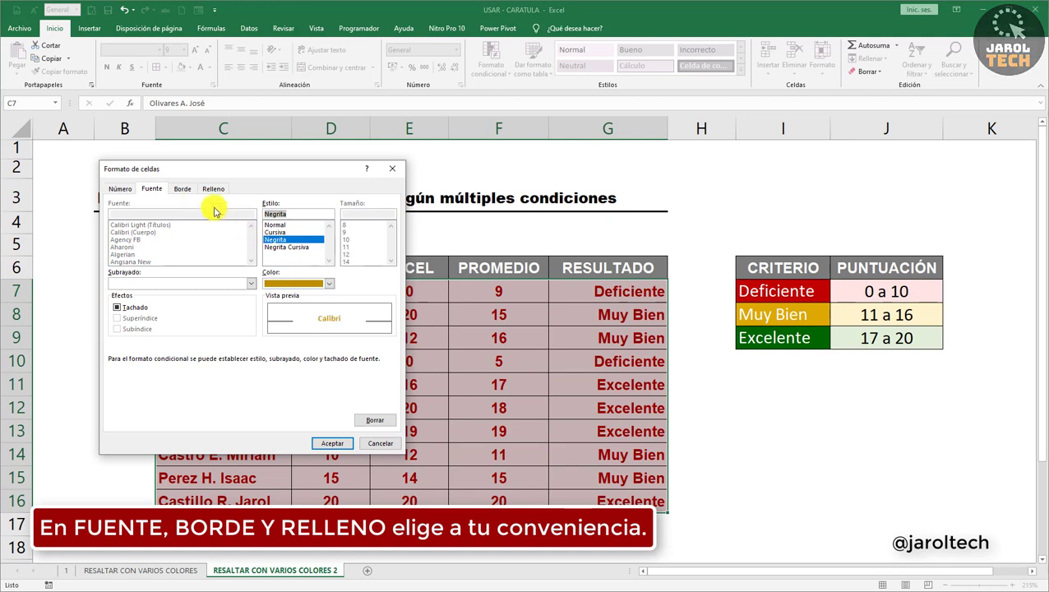
Add a thick black outline border to the second rule's format.
left_click(188, 189)
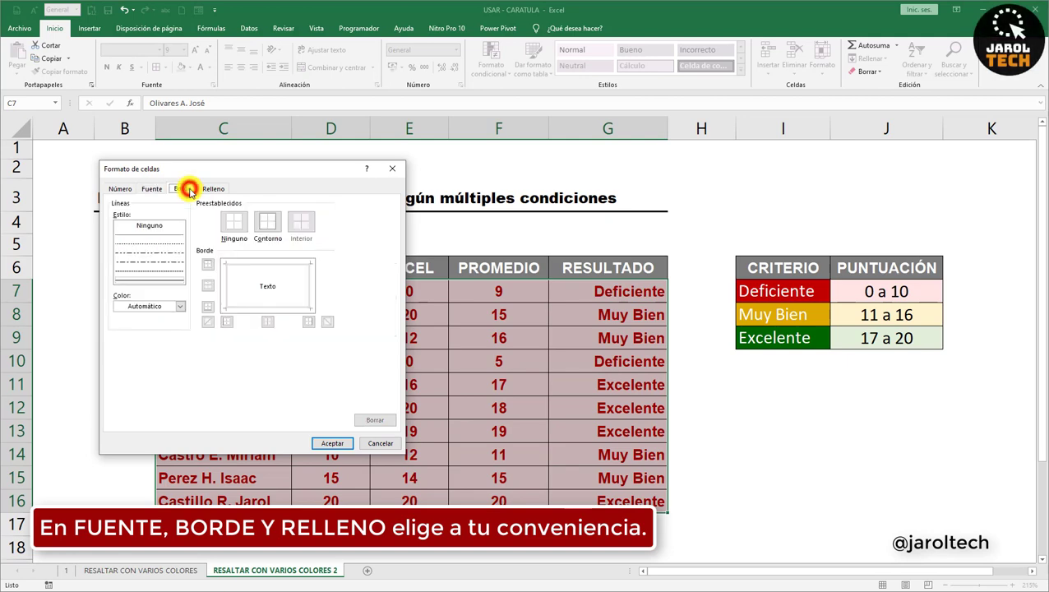
left_click(180, 305)
left_click(128, 344)
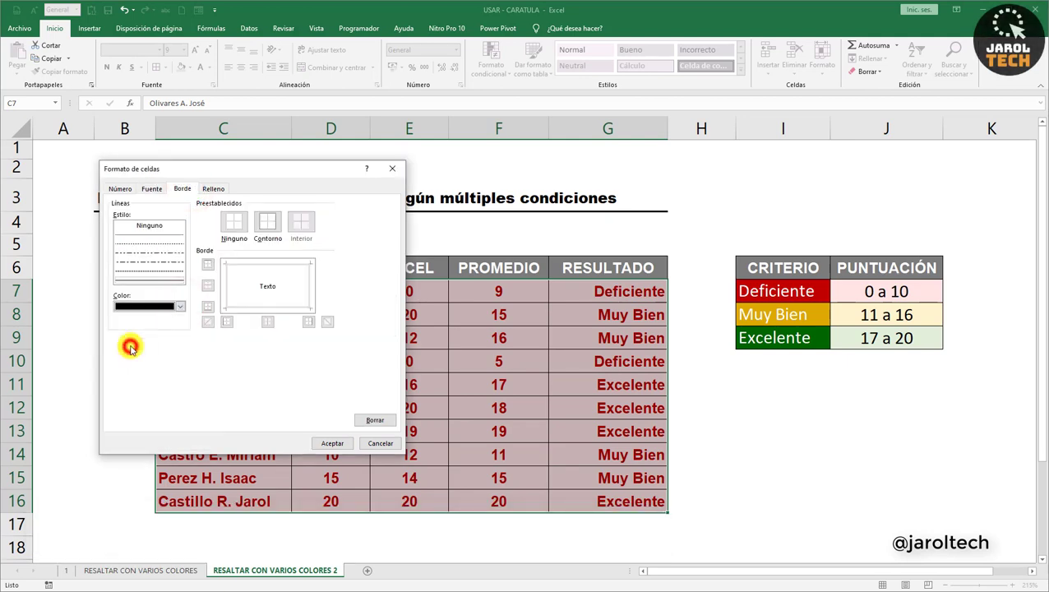
left_click(162, 281)
left_click(267, 222)
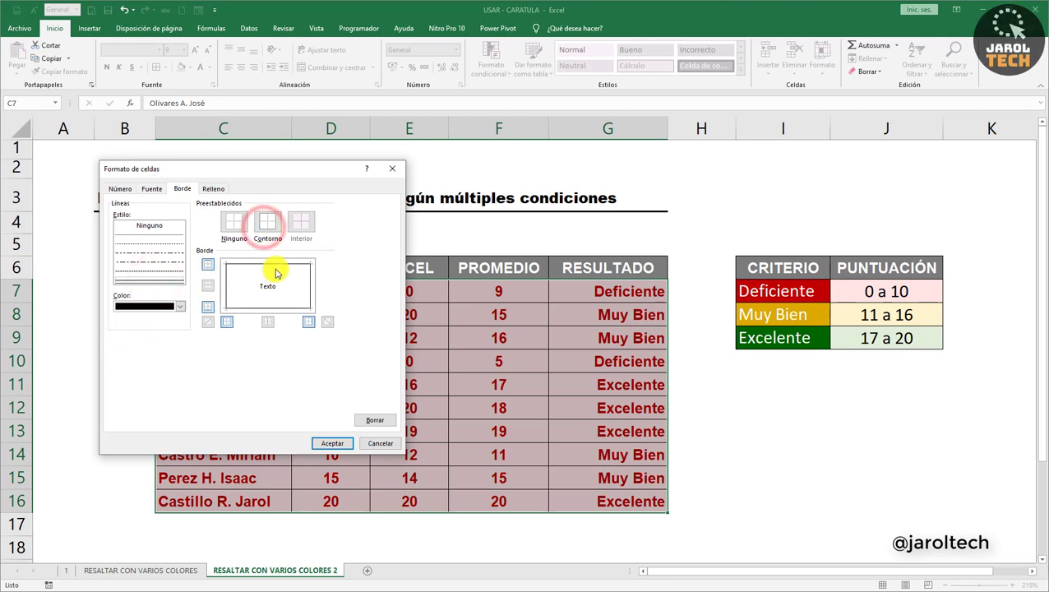
Give the second rule a light yellow fill and confirm the format.
left_click(210, 191)
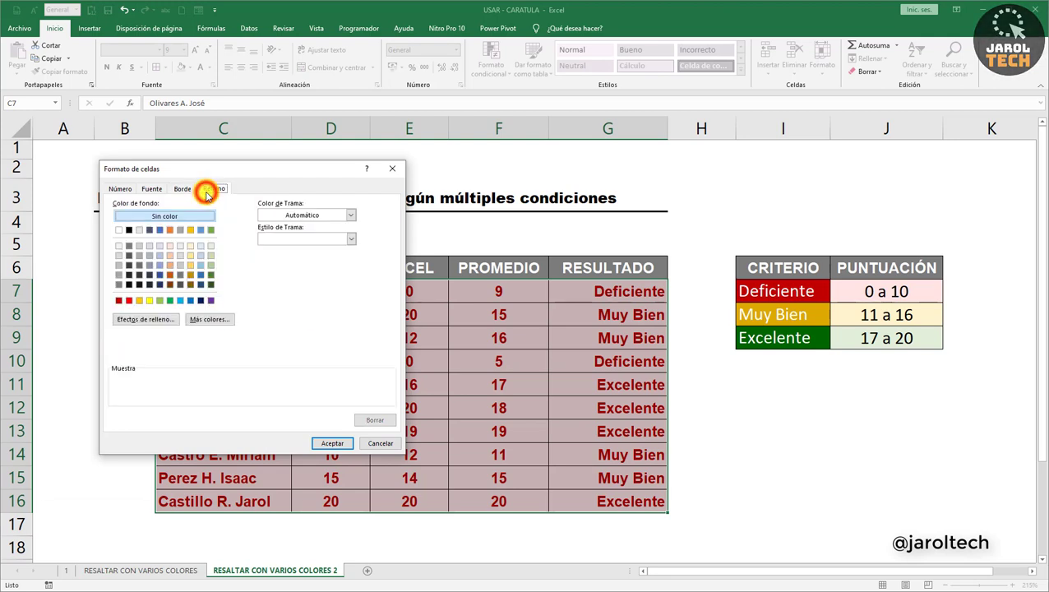
left_click(191, 245)
left_click(340, 444)
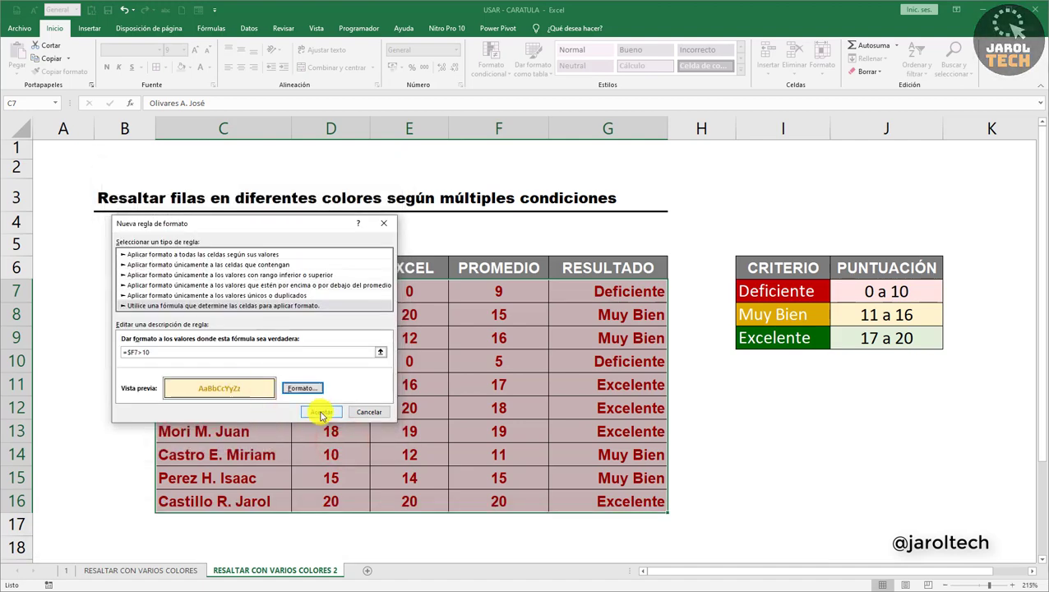
Apply the yellow rule and compare row averages with the criteria ranges Muy Bien 11 a 16 and Deficiente 0 a 10.
left_click(320, 415)
left_click(327, 408)
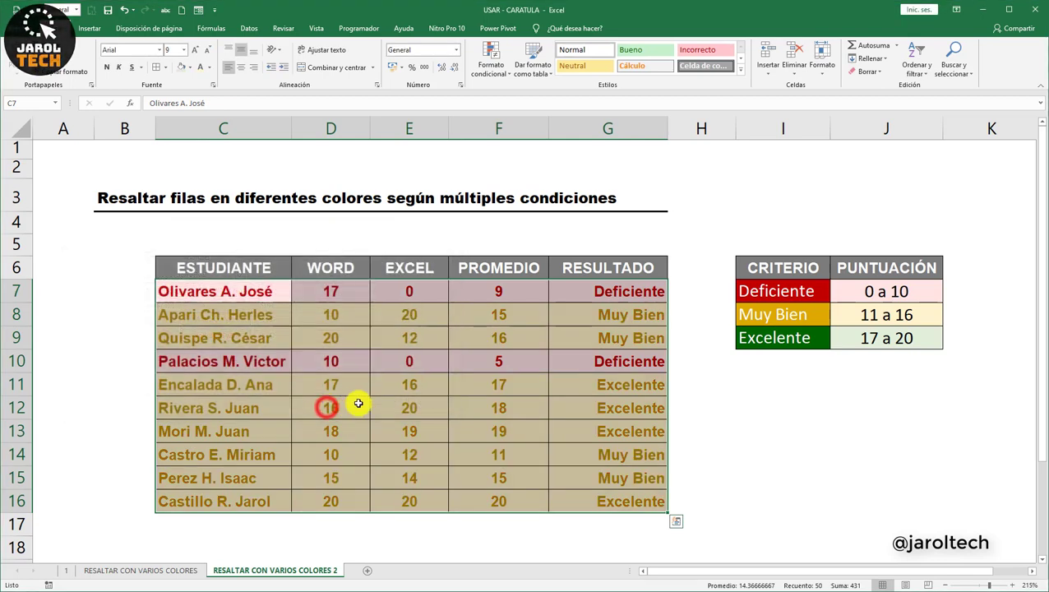
left_click(332, 317)
left_click(495, 318)
left_click(599, 315)
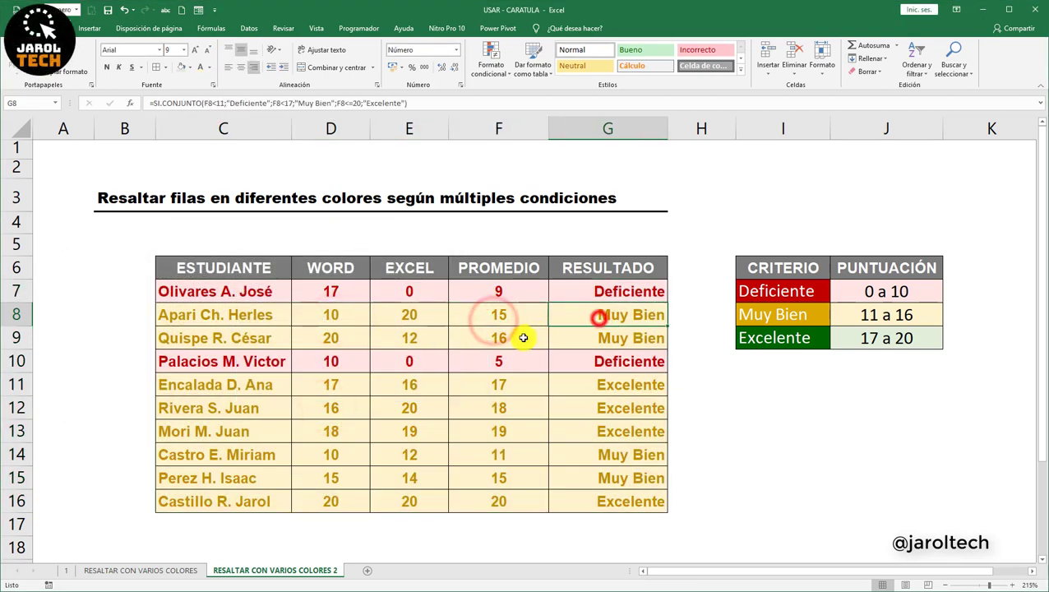
left_click(510, 317)
left_click(596, 317)
left_click(517, 339)
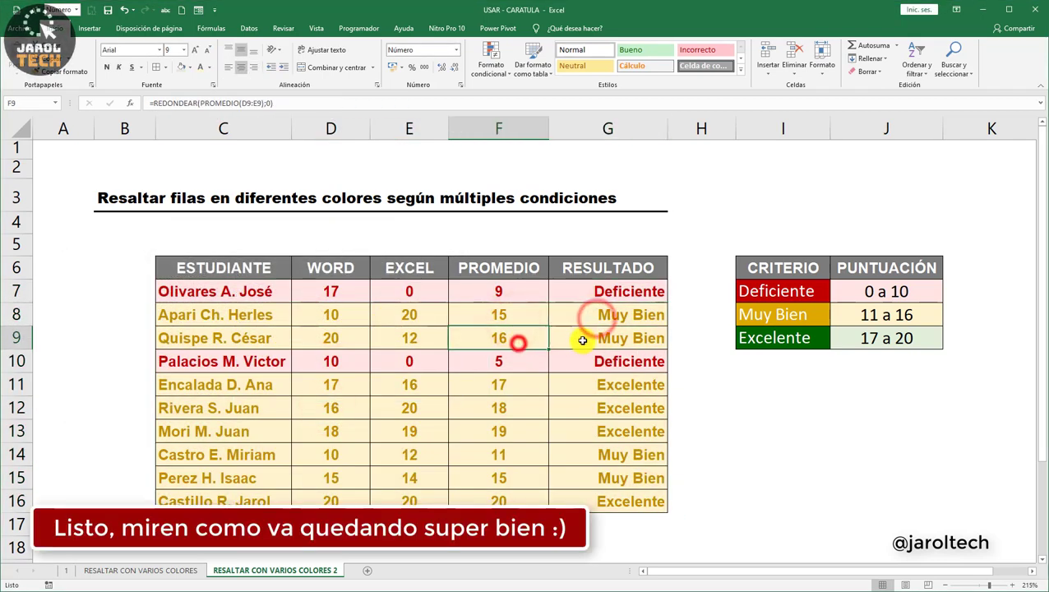
left_click(580, 340)
left_click(762, 317)
left_click(859, 318)
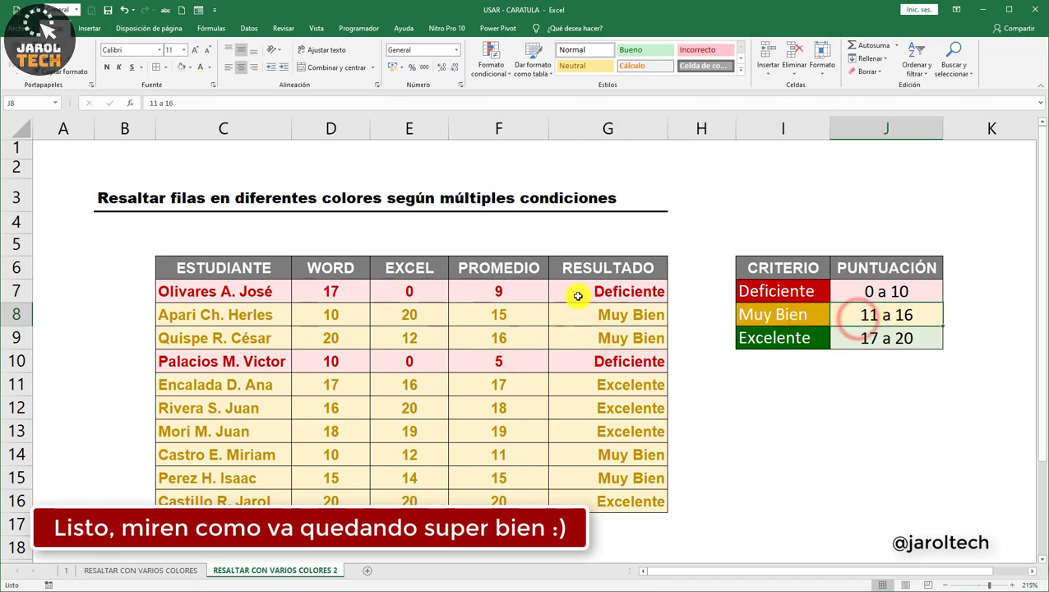
left_click(529, 292)
left_click(868, 291)
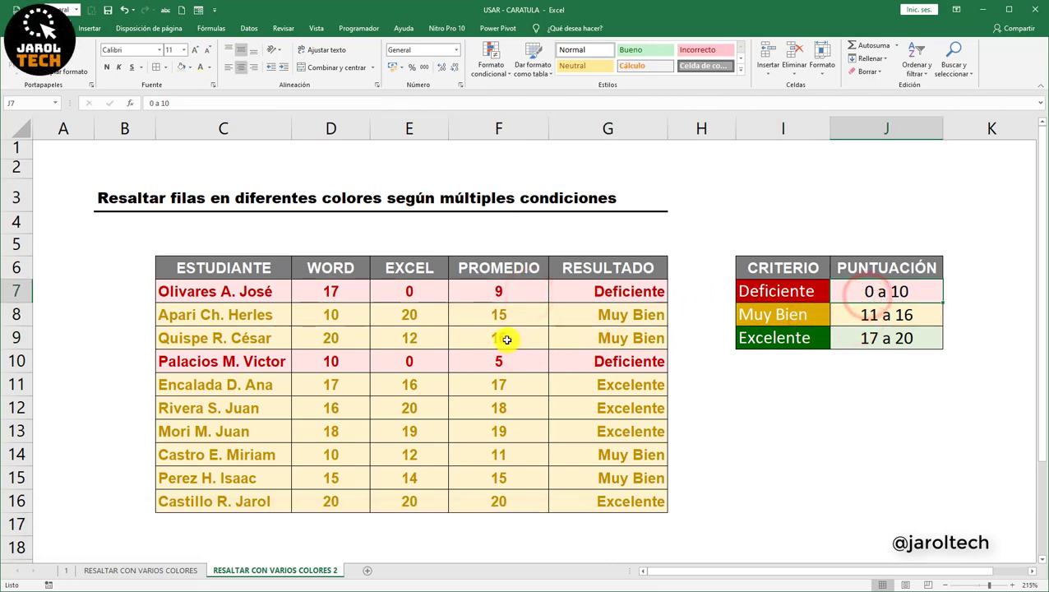
Change row 9's EXCEL score to 0, turning the row Deficiente and pink.
left_click(405, 339)
type("0")
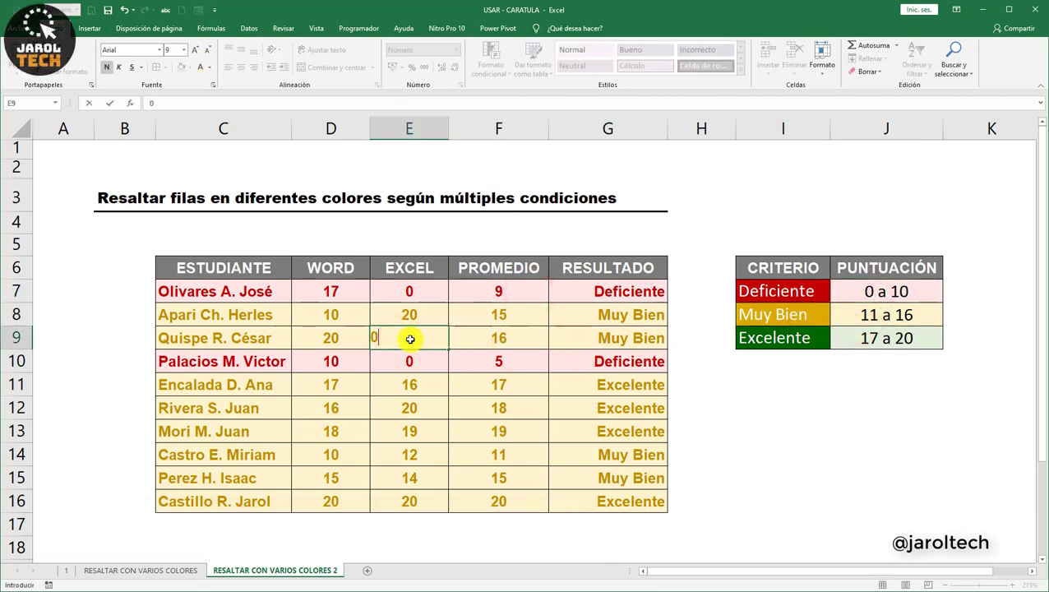
key("Return")
left_click(499, 338)
left_click(589, 341)
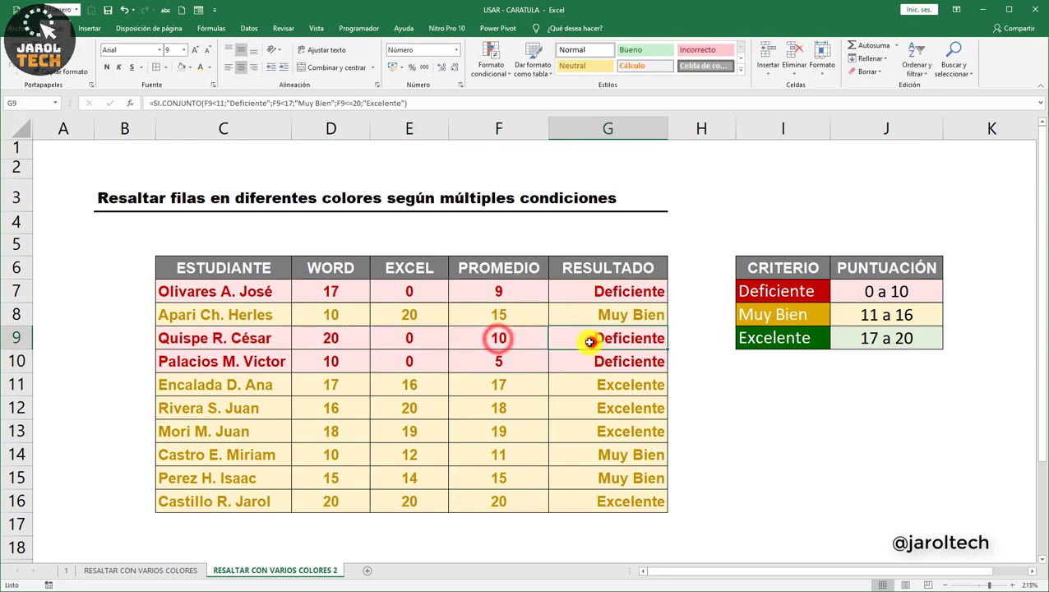
Change row 10's EXCEL score in E10 to 15, then select the data range C7:G16.
left_click(417, 360)
type("15")
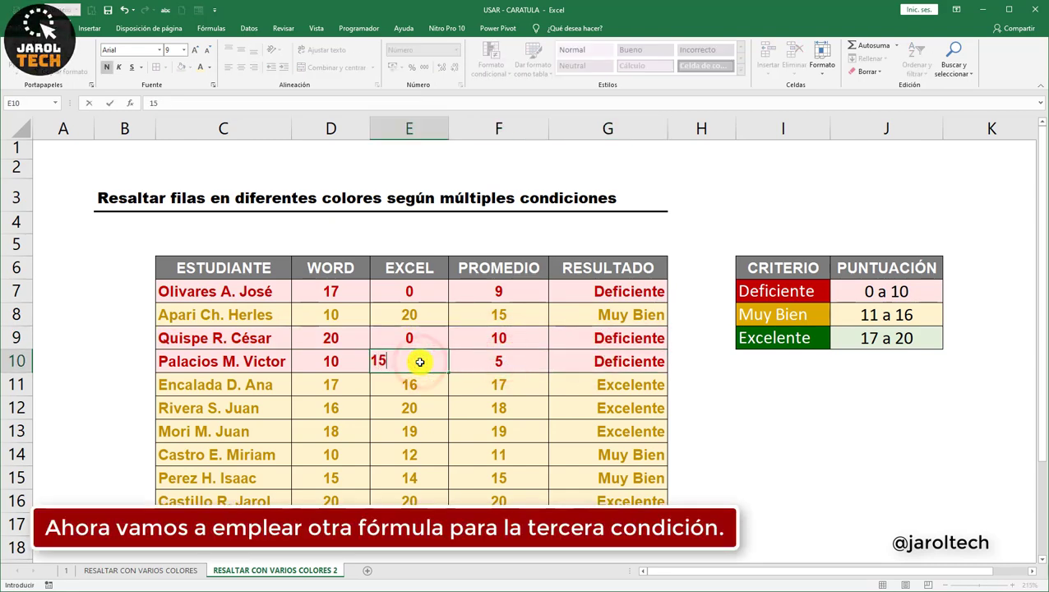
key("Return")
left_click(497, 361)
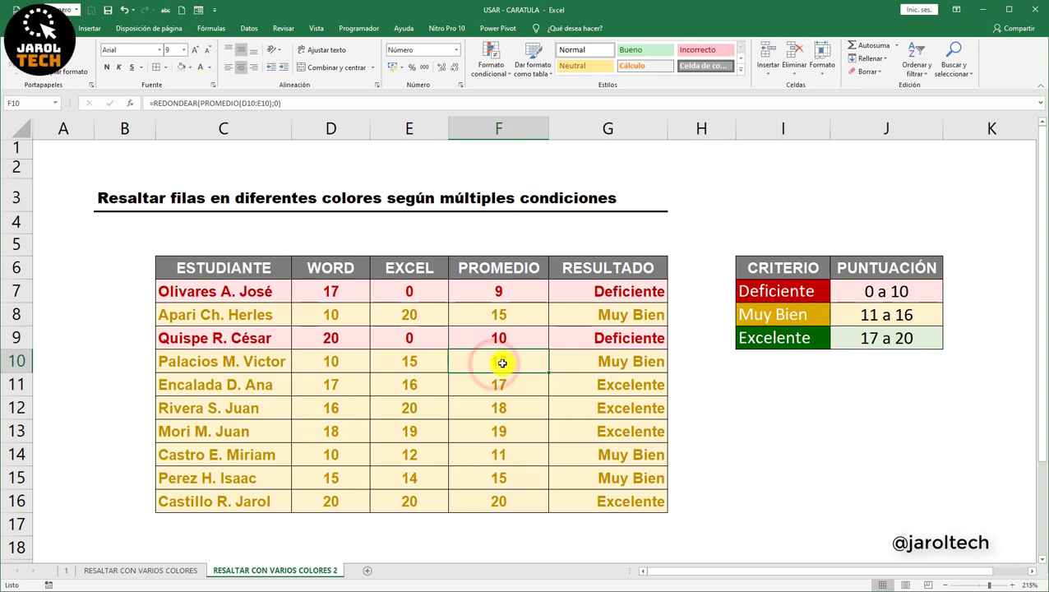
left_click_drag(258, 294, 588, 494)
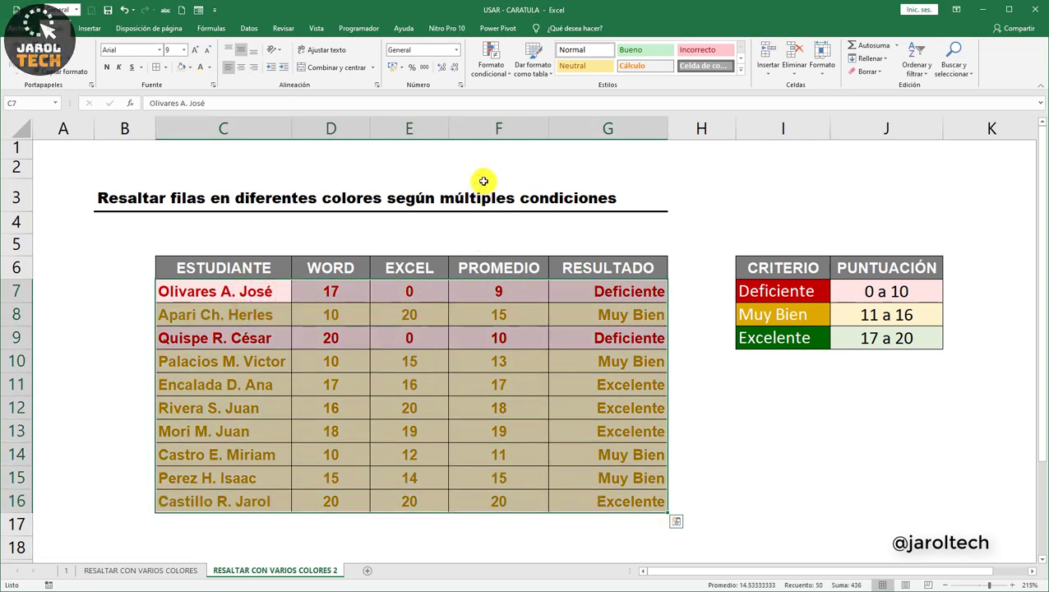
Start a new formula-based conditional formatting rule with the condition =$F7>16, fixing only column F.
left_click(489, 72)
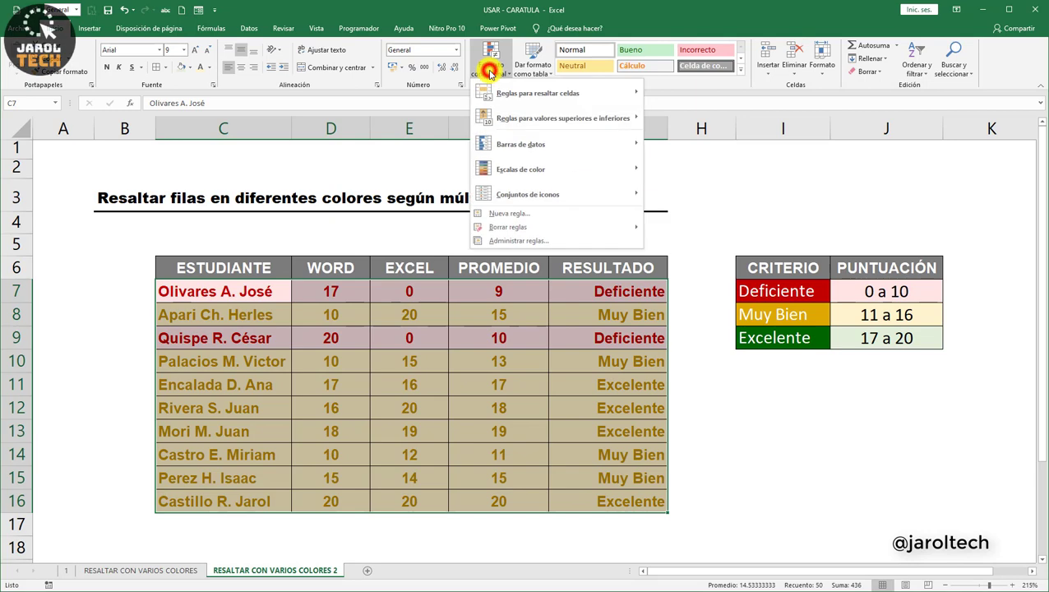
left_click(500, 244)
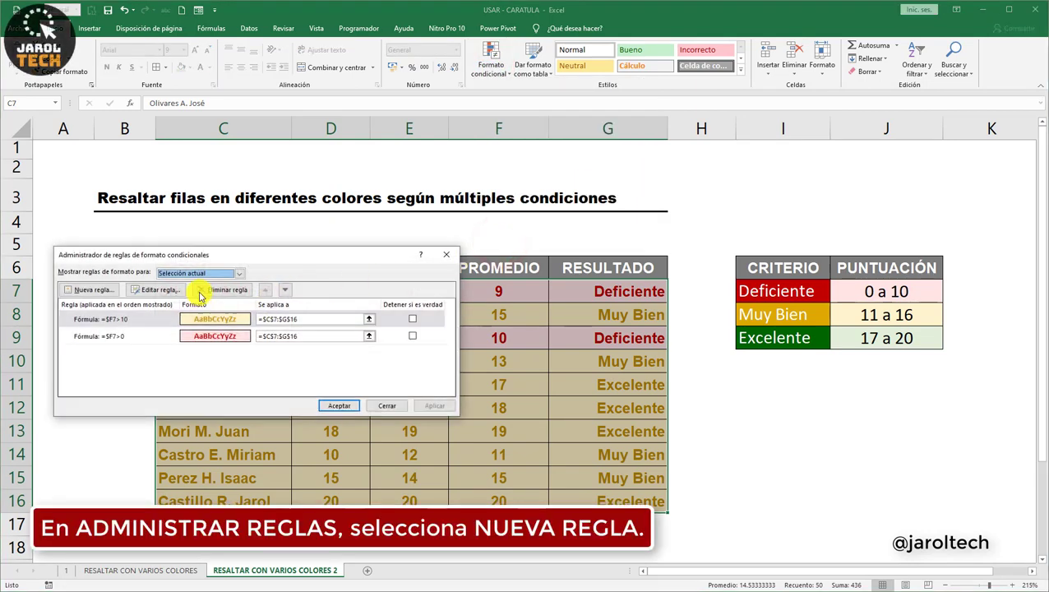
left_click(96, 291)
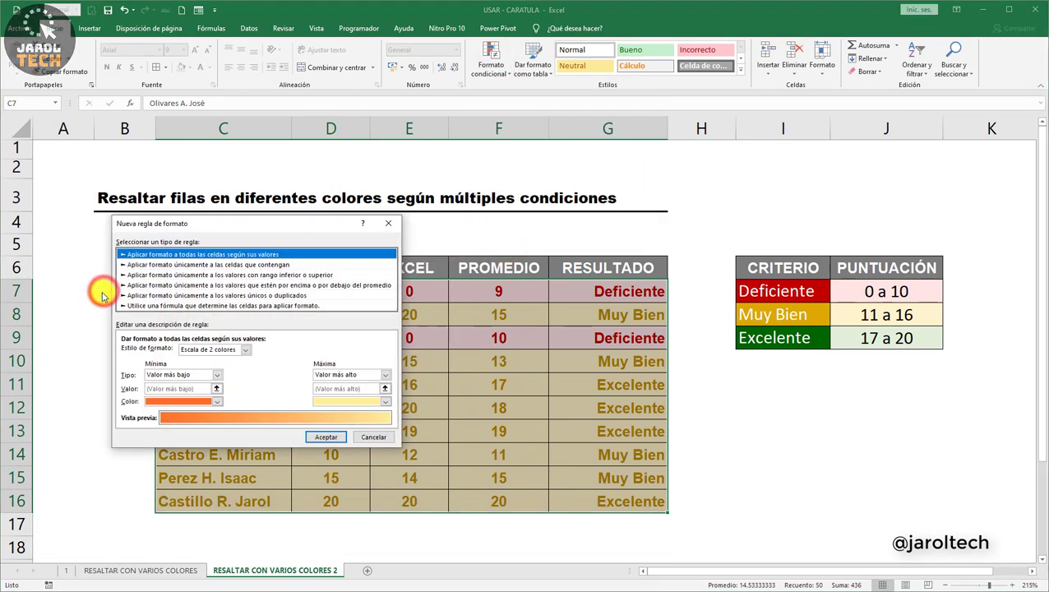
left_click(152, 306)
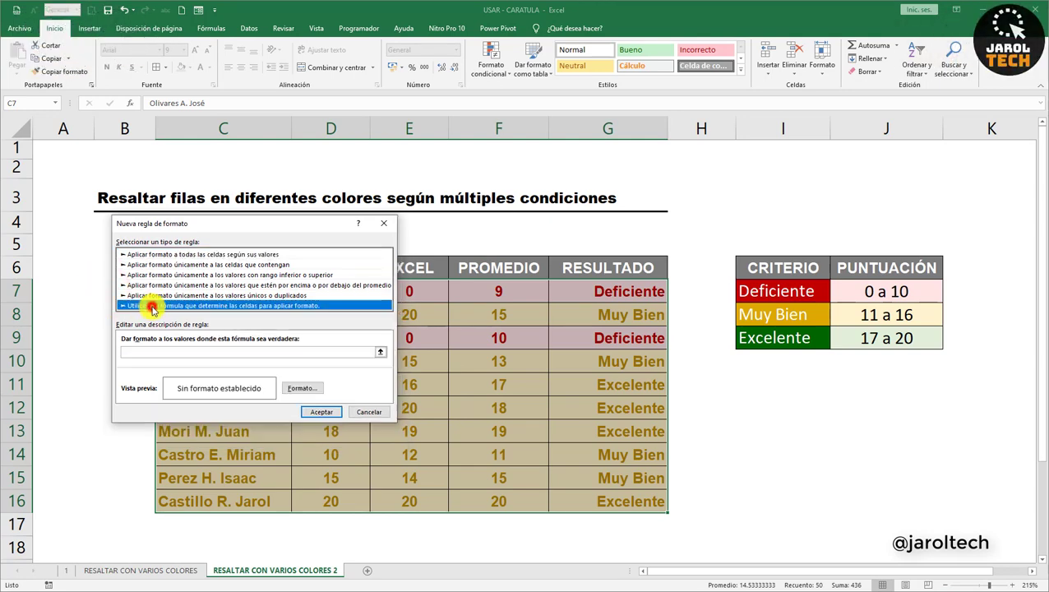
left_click(131, 352)
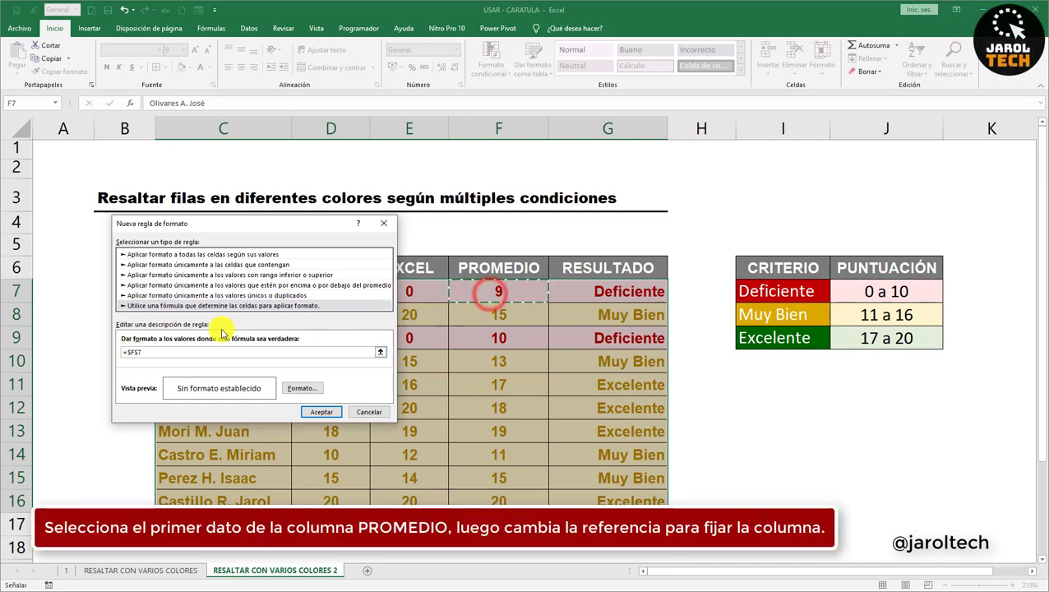
left_click(143, 351)
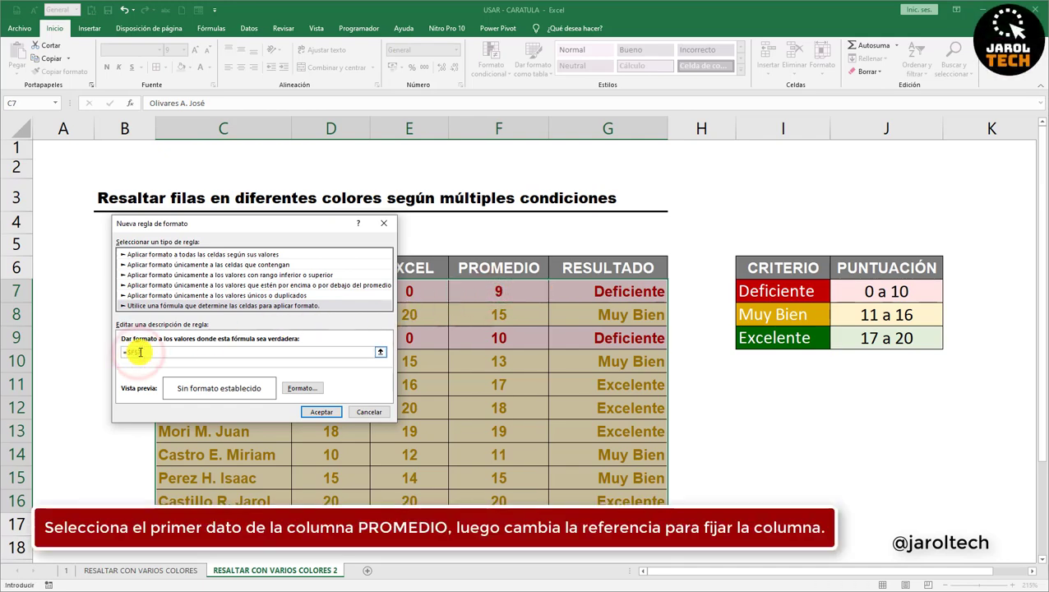
key("BackSpace")
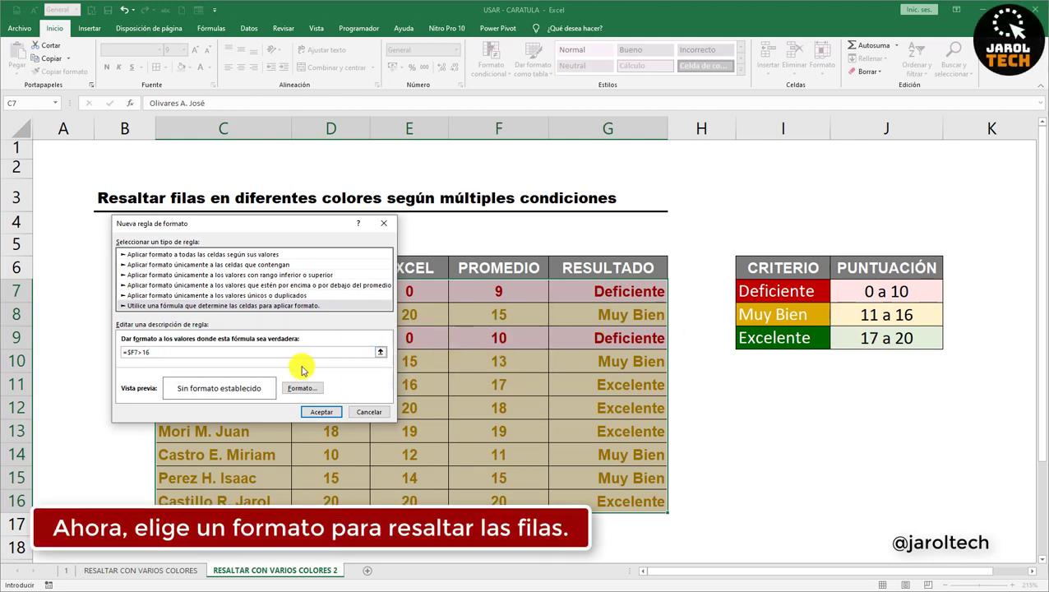
Format the rule with a light green fill, black outline border and bold dark-green text.
left_click(295, 389)
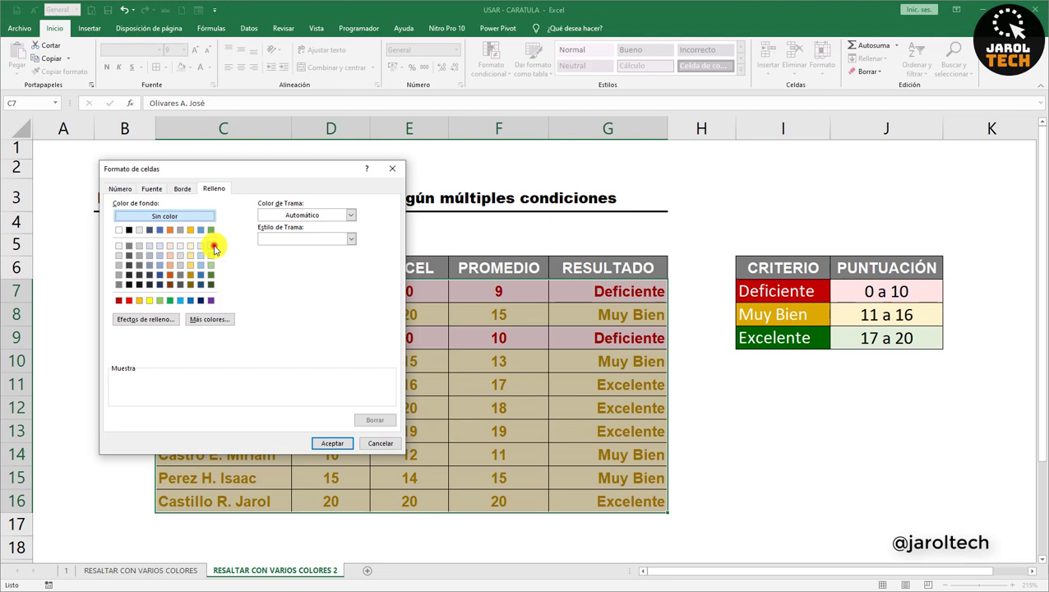
left_click(211, 246)
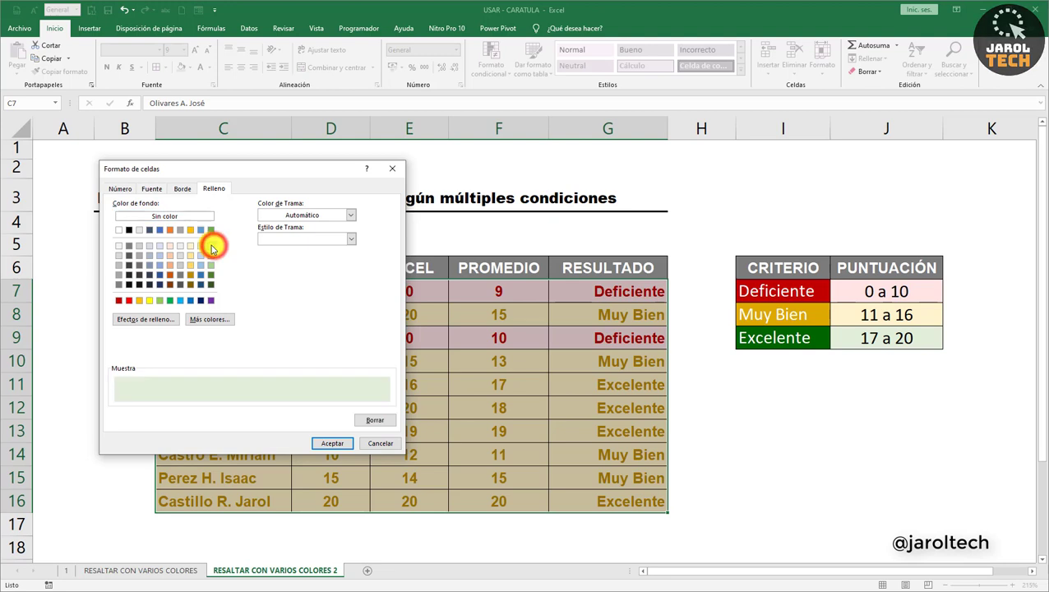
left_click(182, 189)
left_click(179, 305)
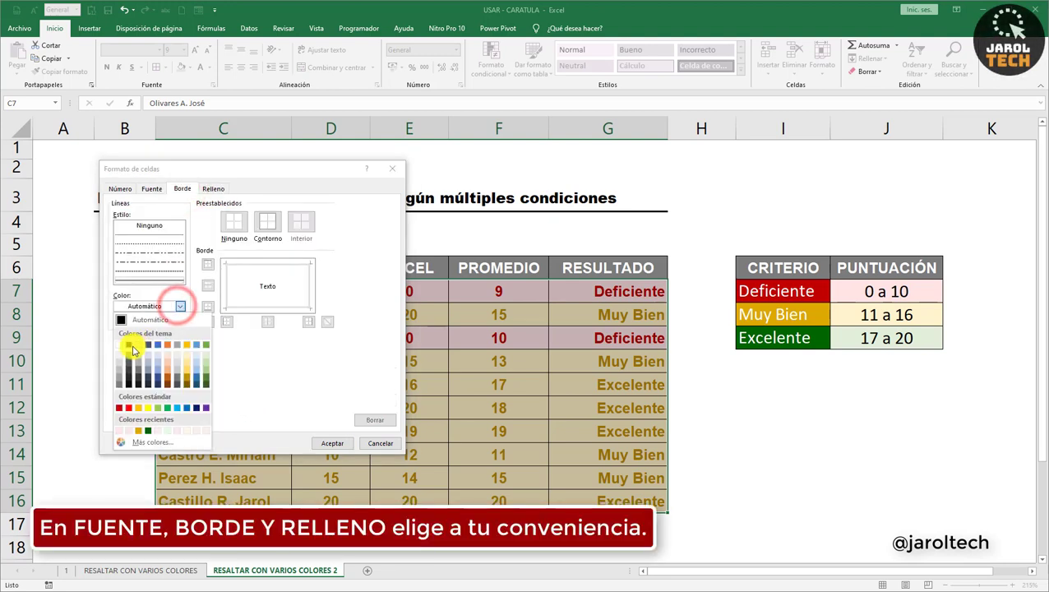
left_click(130, 346)
left_click(268, 223)
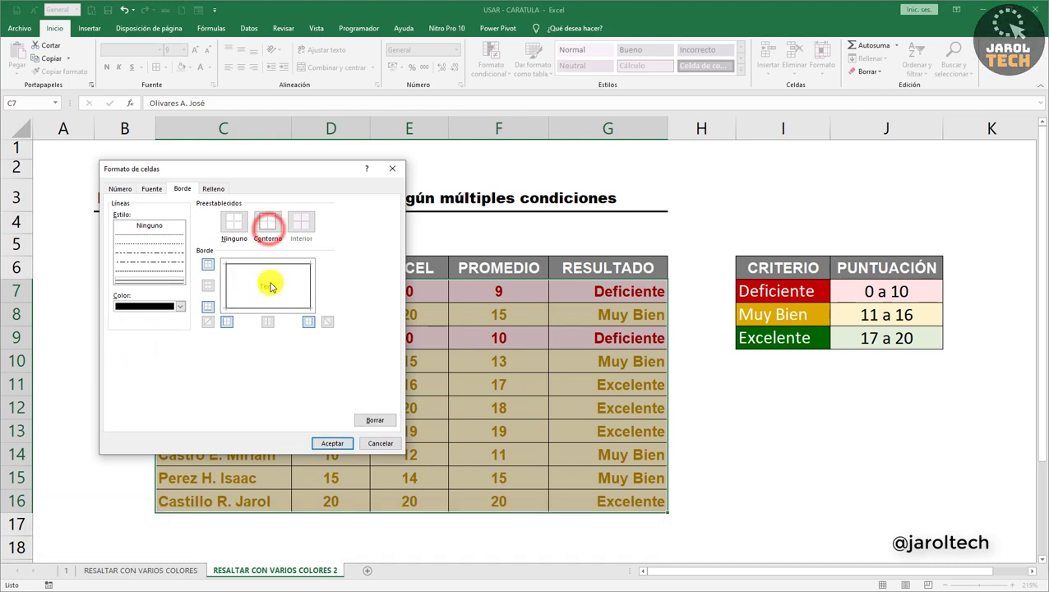
left_click(157, 190)
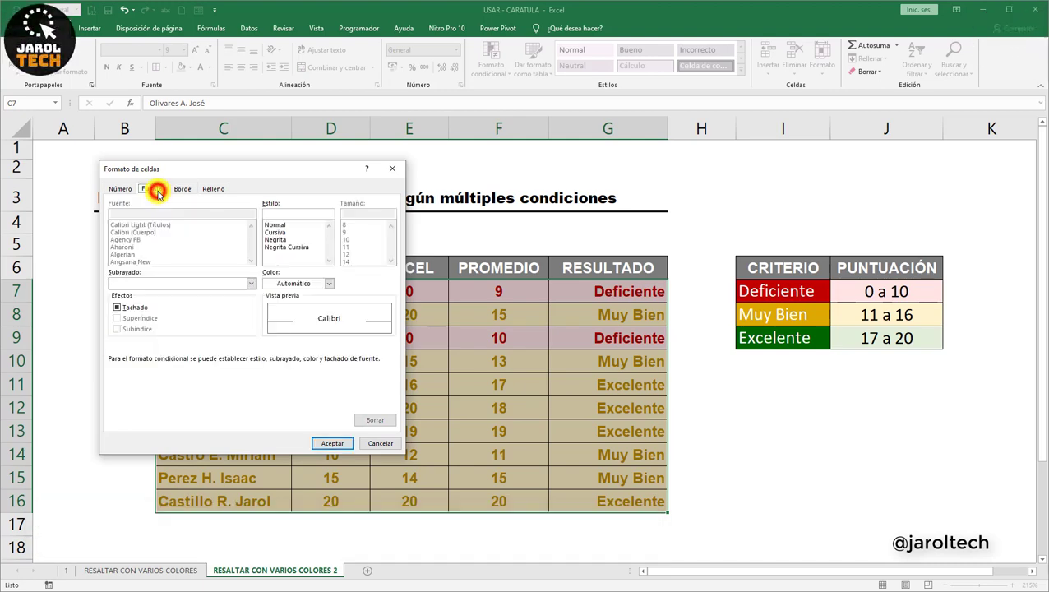
left_click(328, 283)
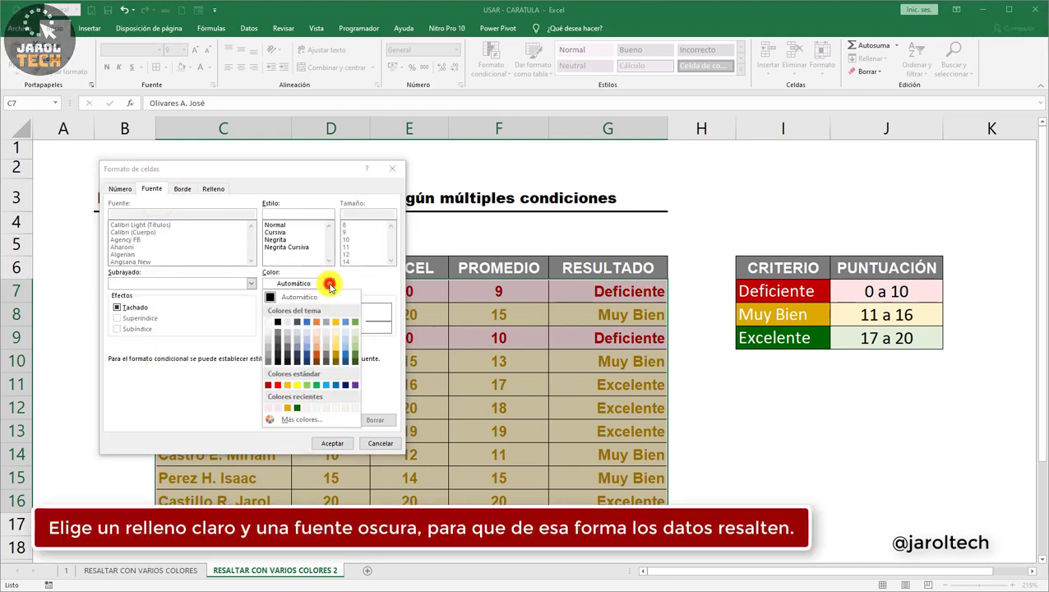
left_click(296, 409)
left_click(280, 239)
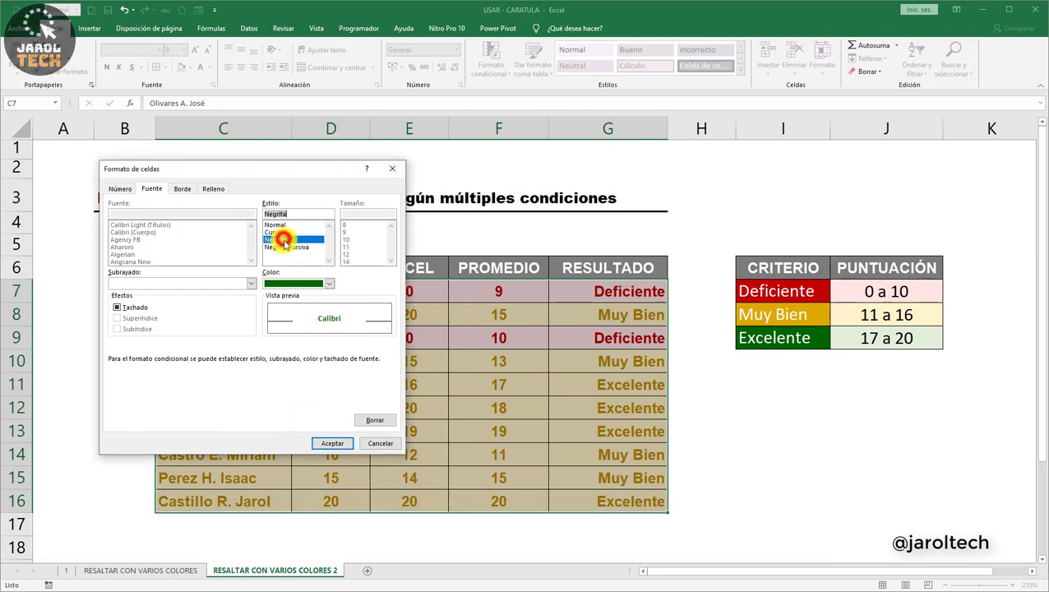
left_click(332, 443)
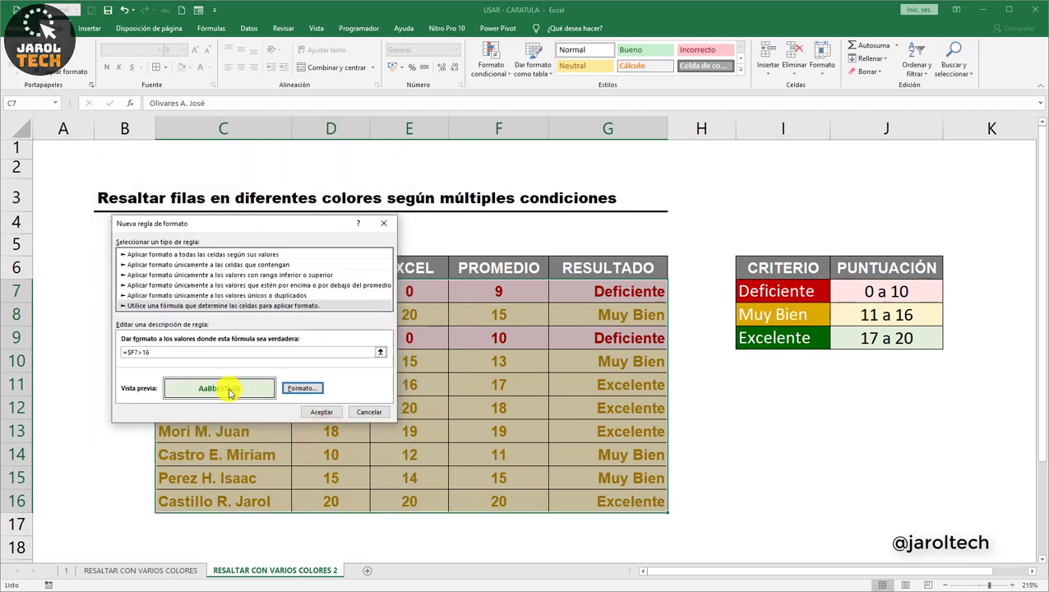
Save the >16 rule, review all three rules, apply them, and inspect row 12's PROMEDIO and RESULTADO.
left_click(320, 414)
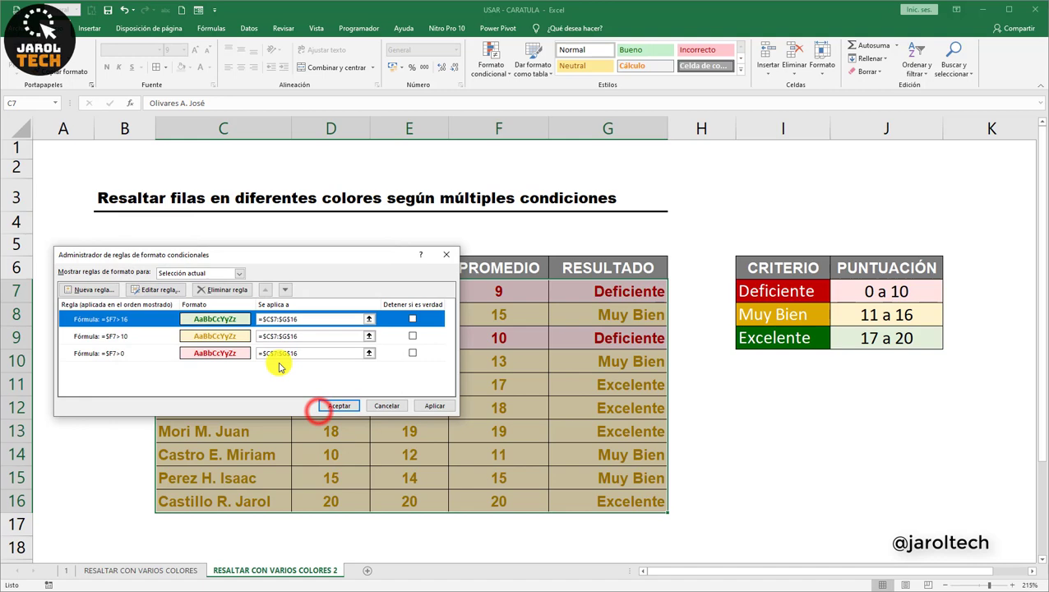
left_click(139, 336)
left_click(140, 352)
left_click(140, 319)
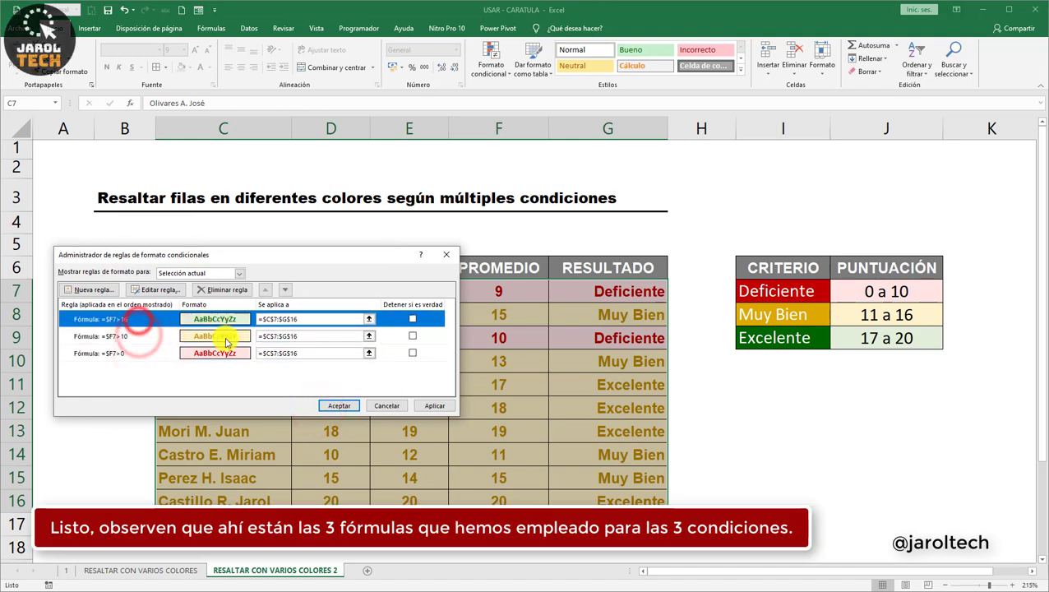
left_click(340, 406)
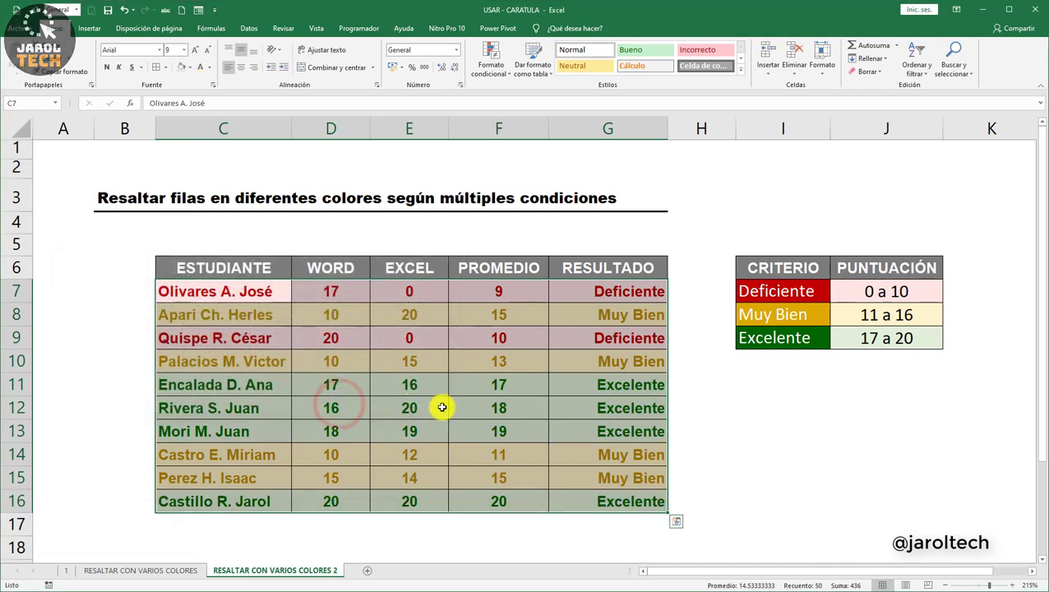
left_click(496, 395)
left_click(604, 406)
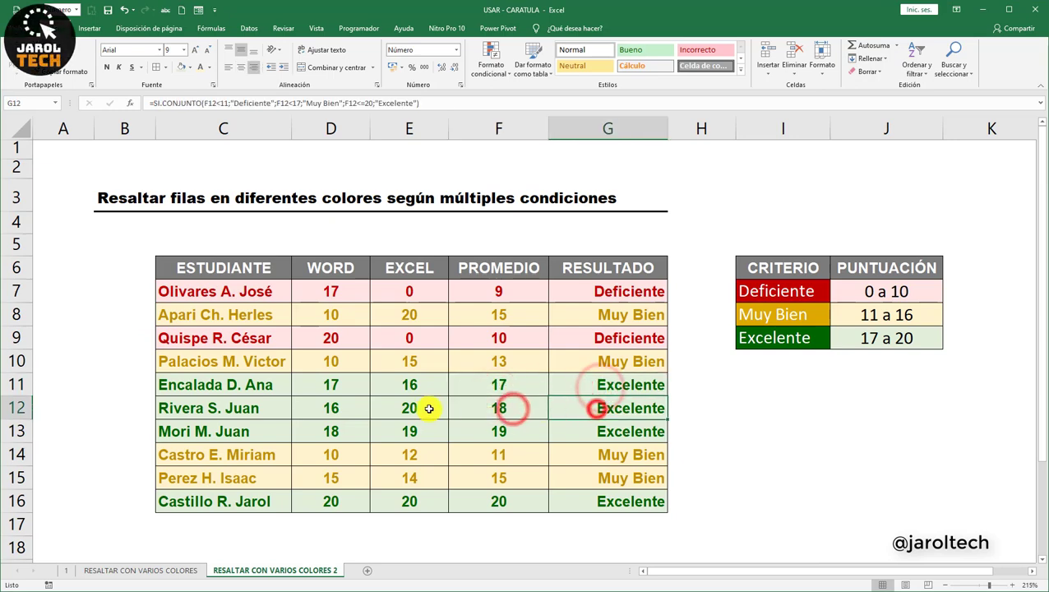
Enter WORD scores of 12 in D12 and 4 in D11, checking each recalculated PROMEDIO.
left_click(359, 409)
type("1")
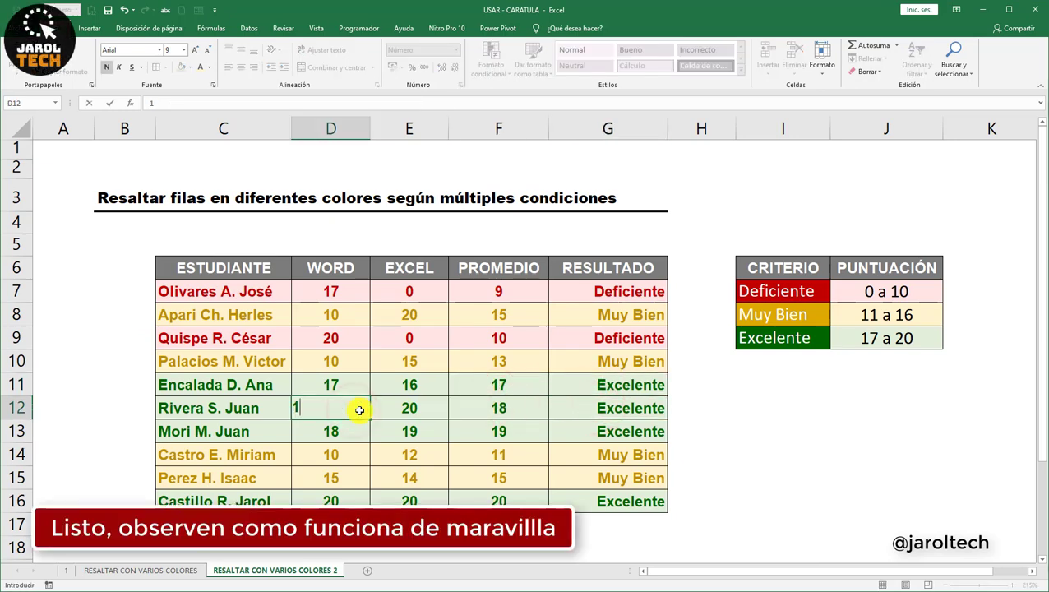
type("2")
key("Return")
left_click(473, 409)
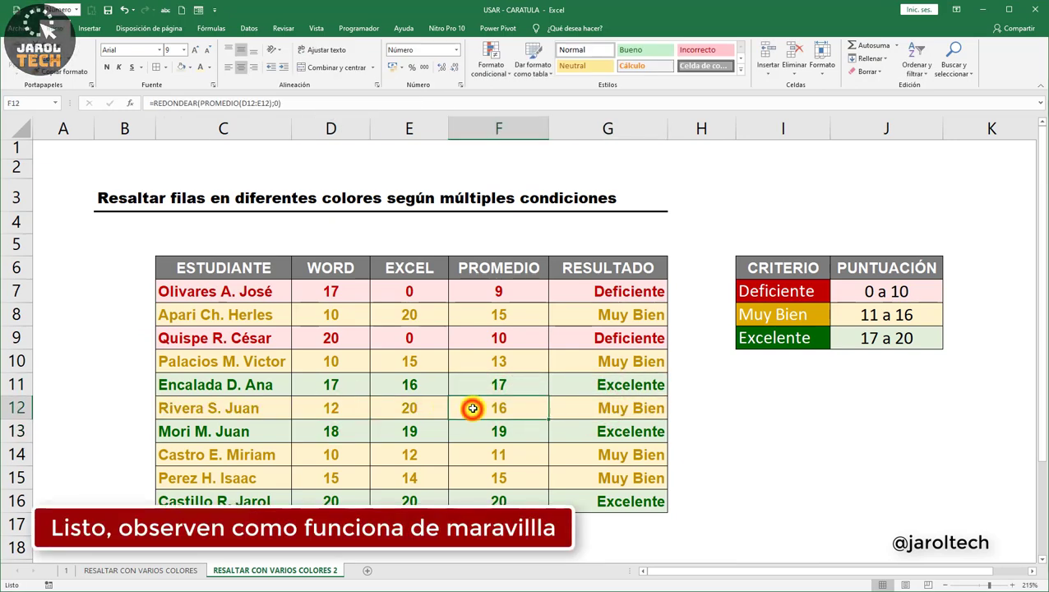
left_click(359, 387)
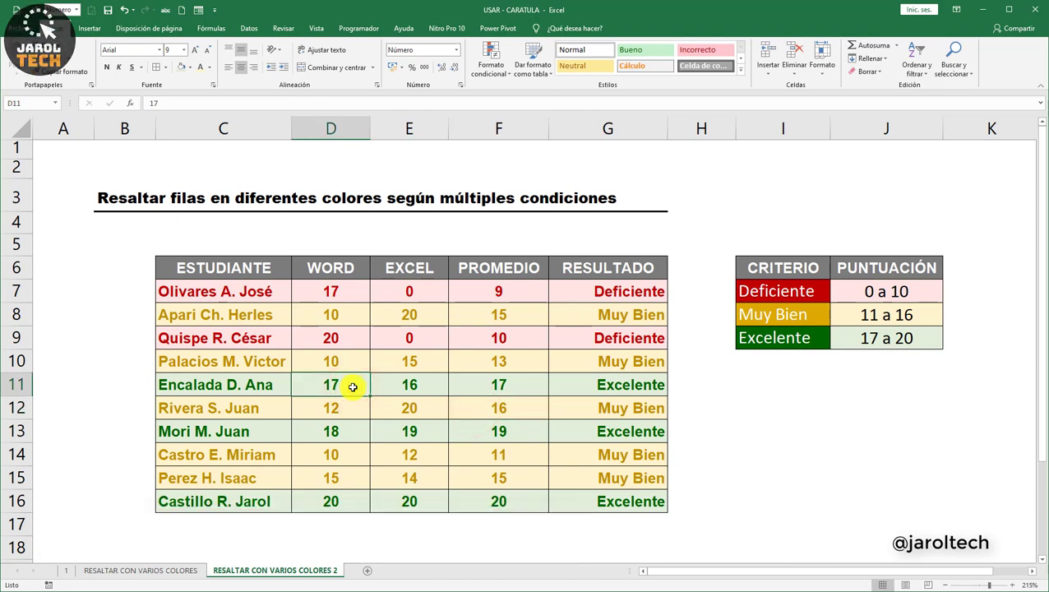
type("4")
key("Return")
left_click(521, 382)
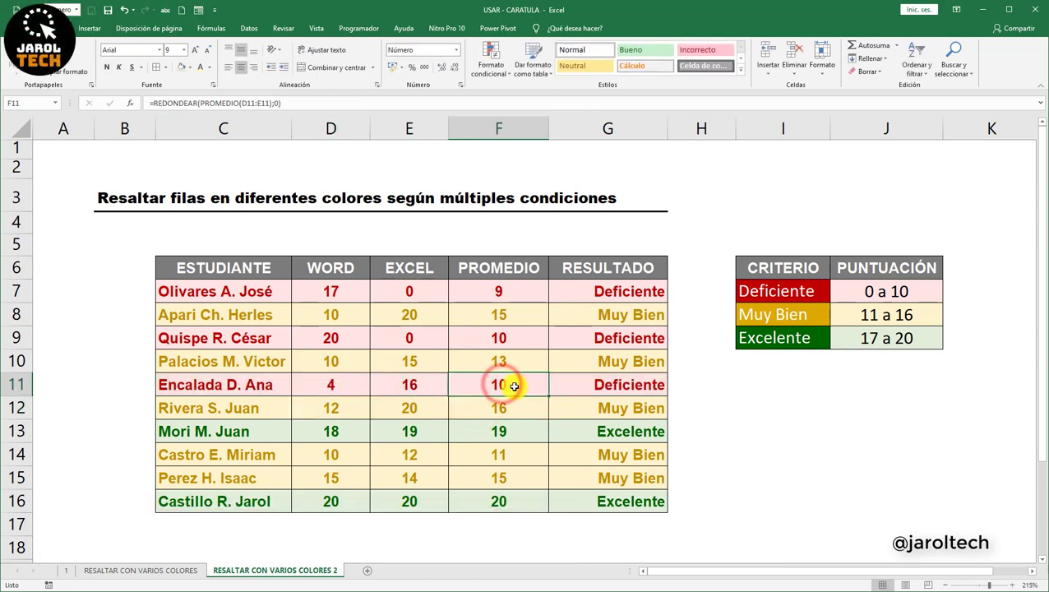
Change D12's WORD score to 20 and check row 12's PROMEDIO and RESULTADO.
left_click(346, 412)
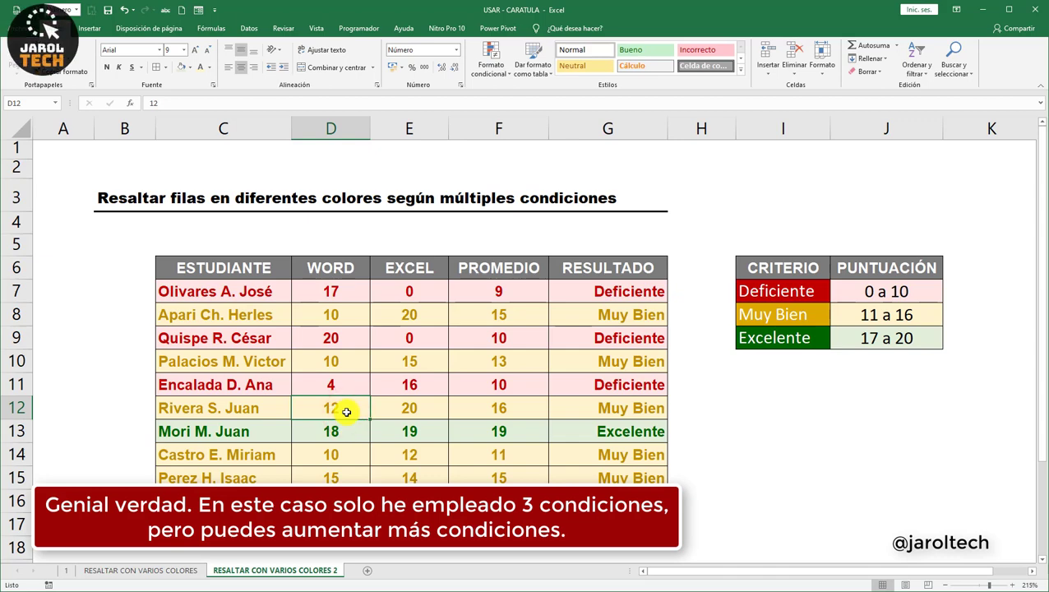
type("20")
key("Return")
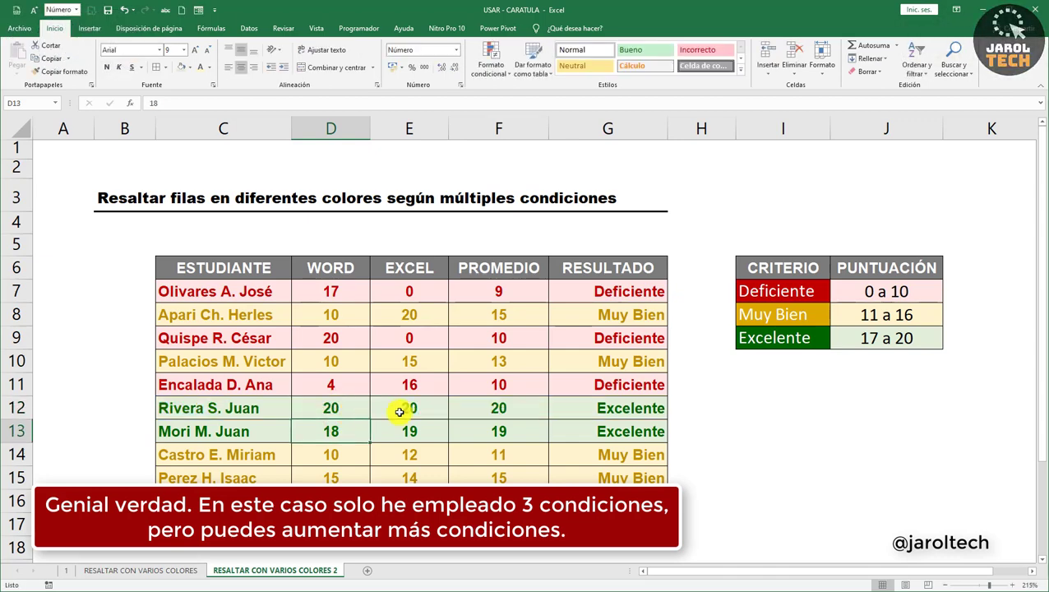
left_click(515, 407)
left_click(577, 407)
left_click(520, 406)
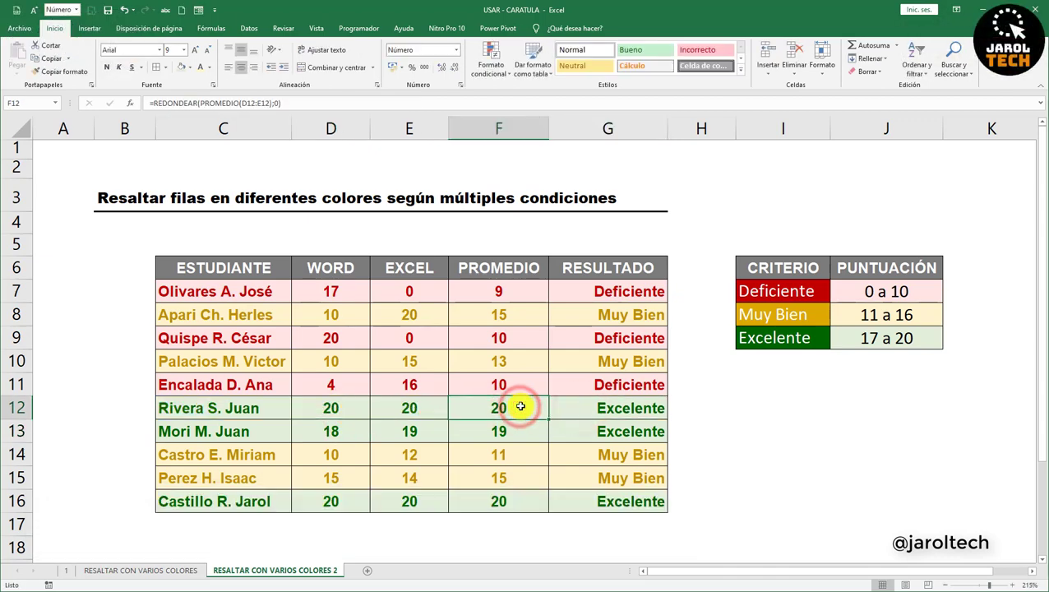
Review rules =$F7>16, =$F7>10 and =$F7>0 in the Rules Manager, each applied to $C$7:$G$16.
left_click(494, 72)
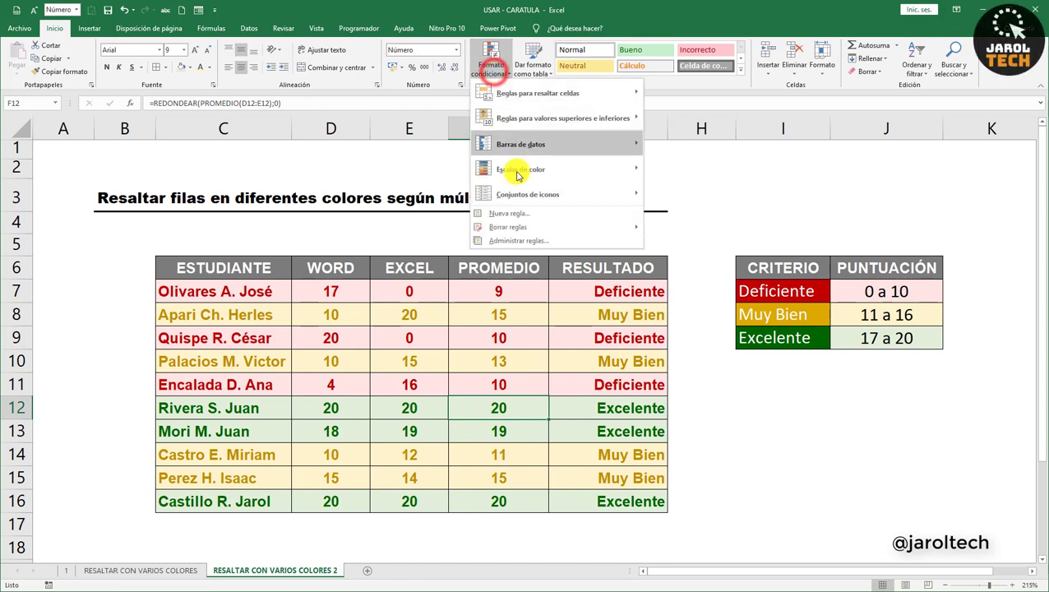
left_click(520, 241)
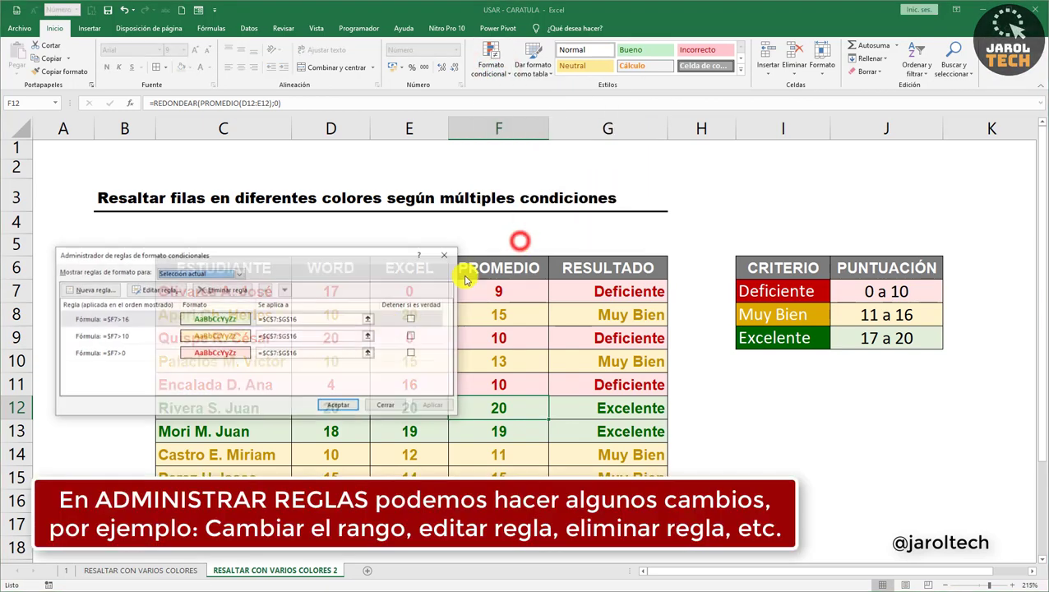
left_click(144, 337)
left_click(144, 353)
left_click(144, 336)
left_click(144, 319)
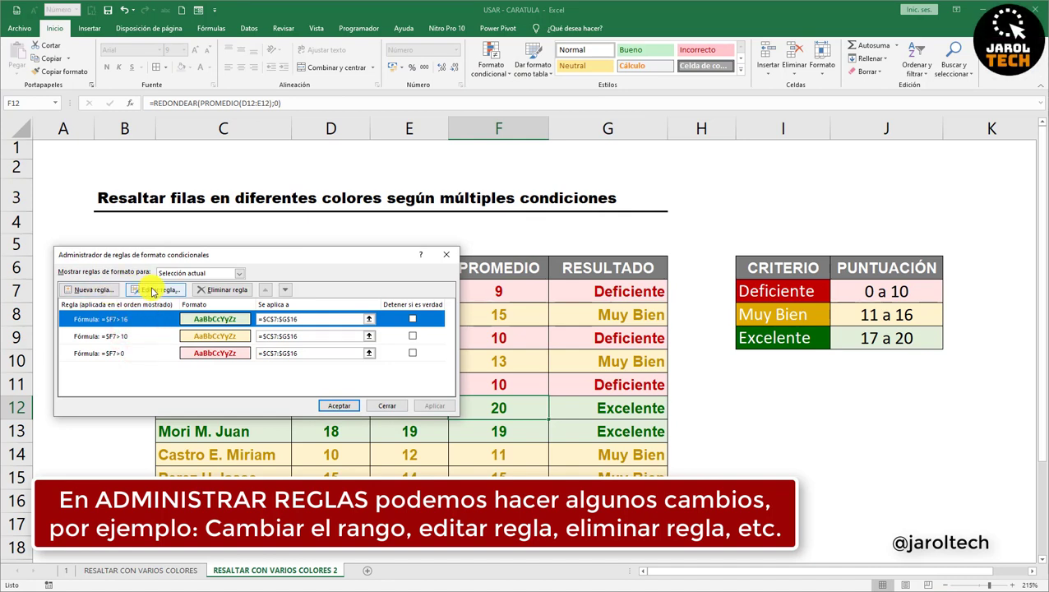
left_click(300, 320)
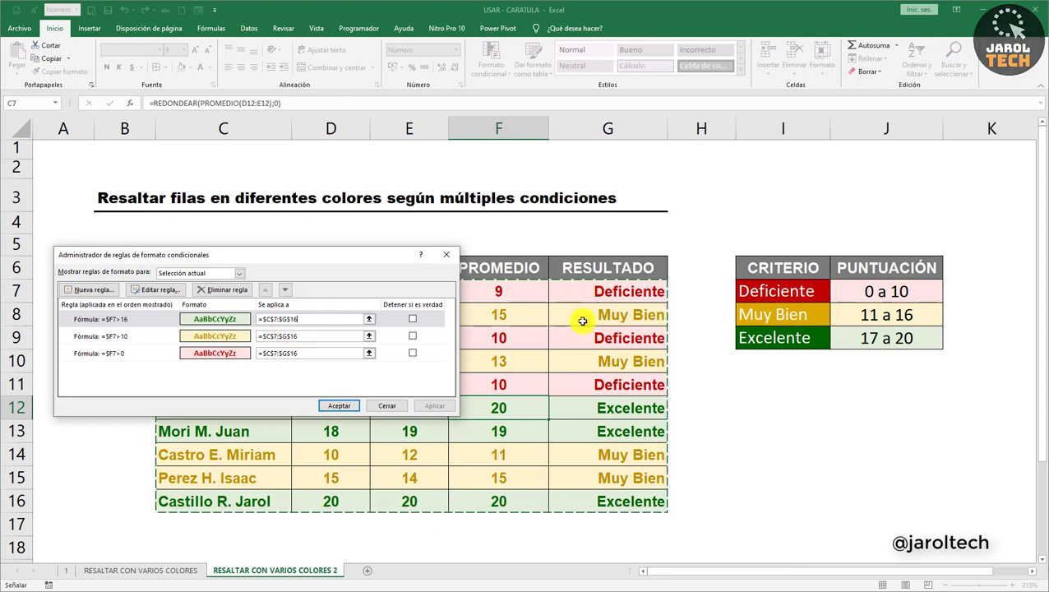
left_click(301, 336)
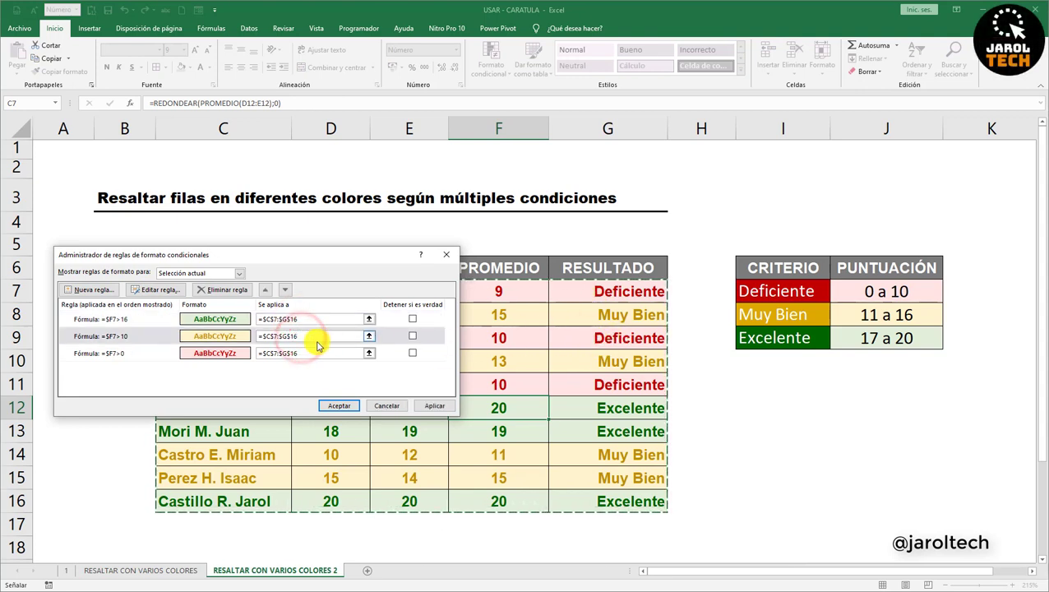
left_click(307, 352)
left_click(123, 337)
left_click(123, 319)
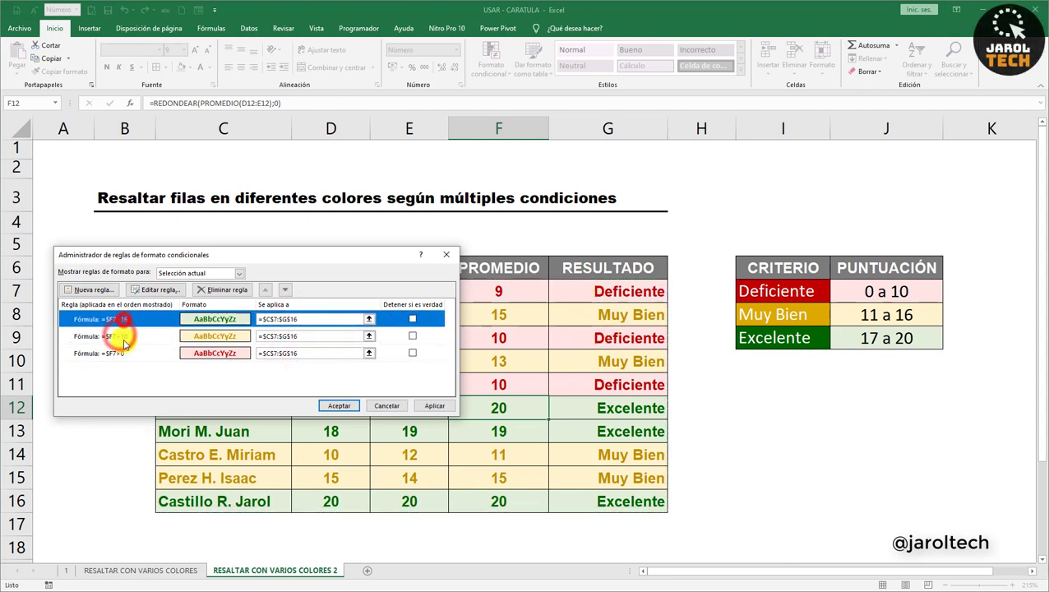
left_click(123, 353)
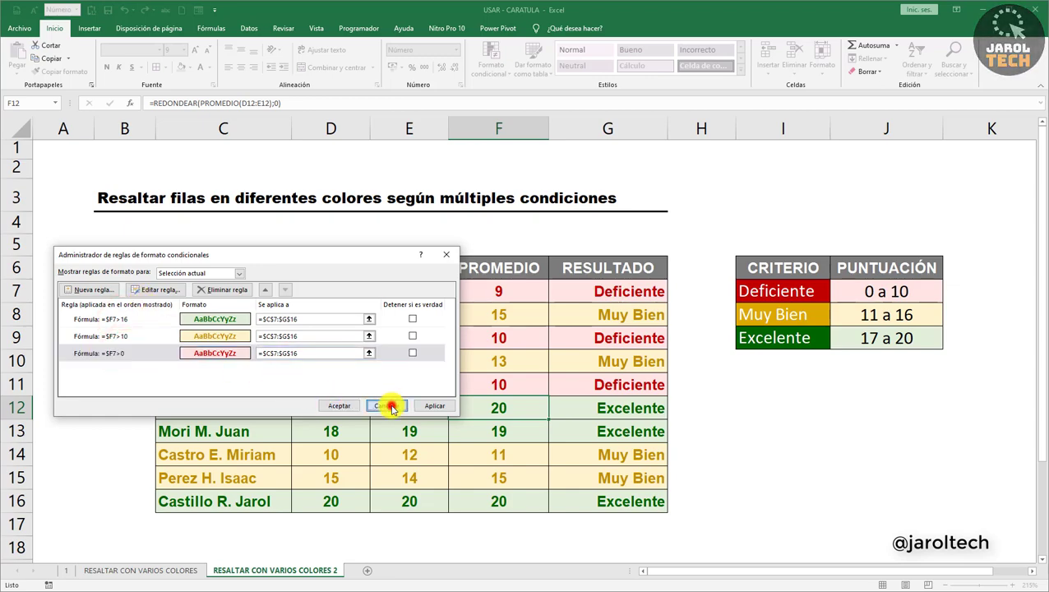